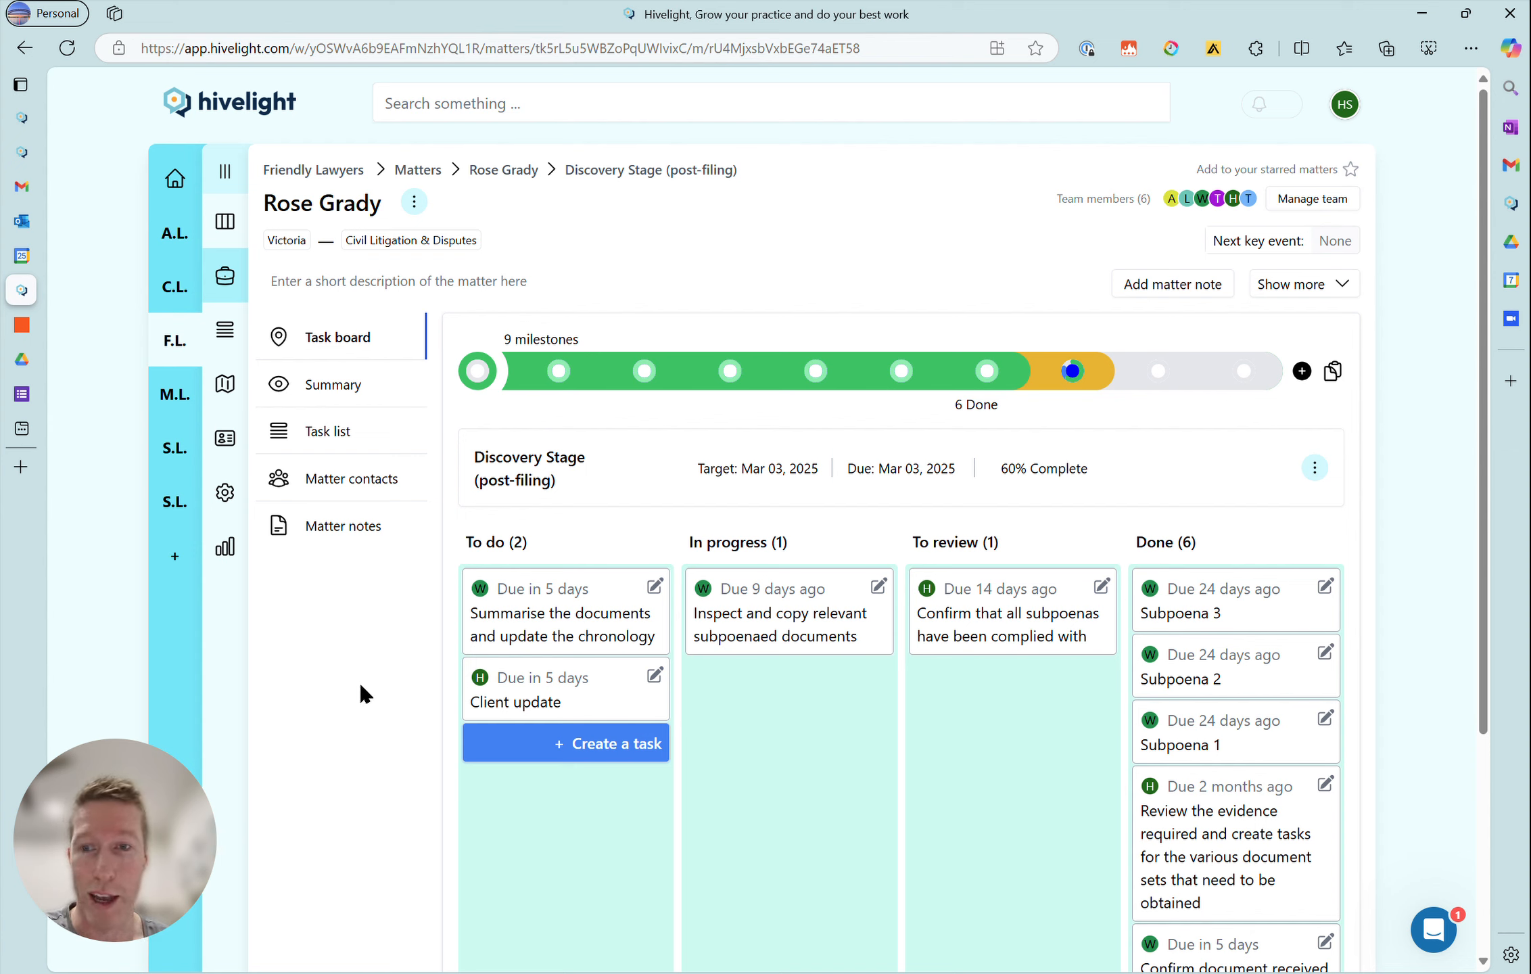
# - Open the Client update task in the To do column of the matter's task board
pyautogui.click(543, 708)
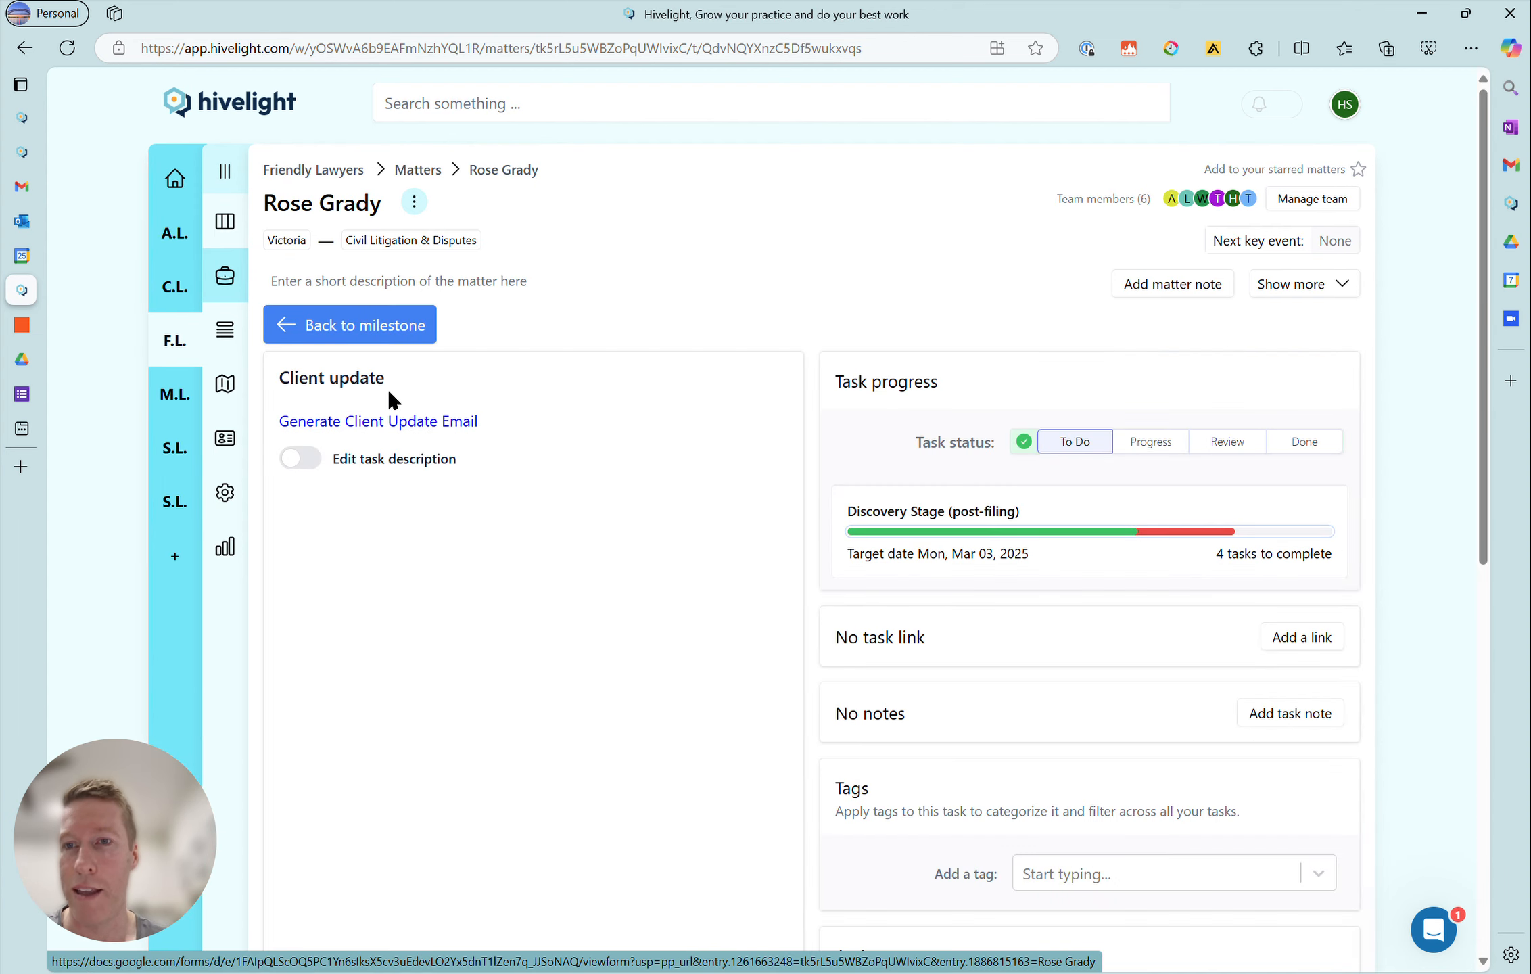
# - View the Client Update form in Google Forms and the Client email update Zap in Zapier, returning to the Hivelight task
pyautogui.moveTo(27, 332)
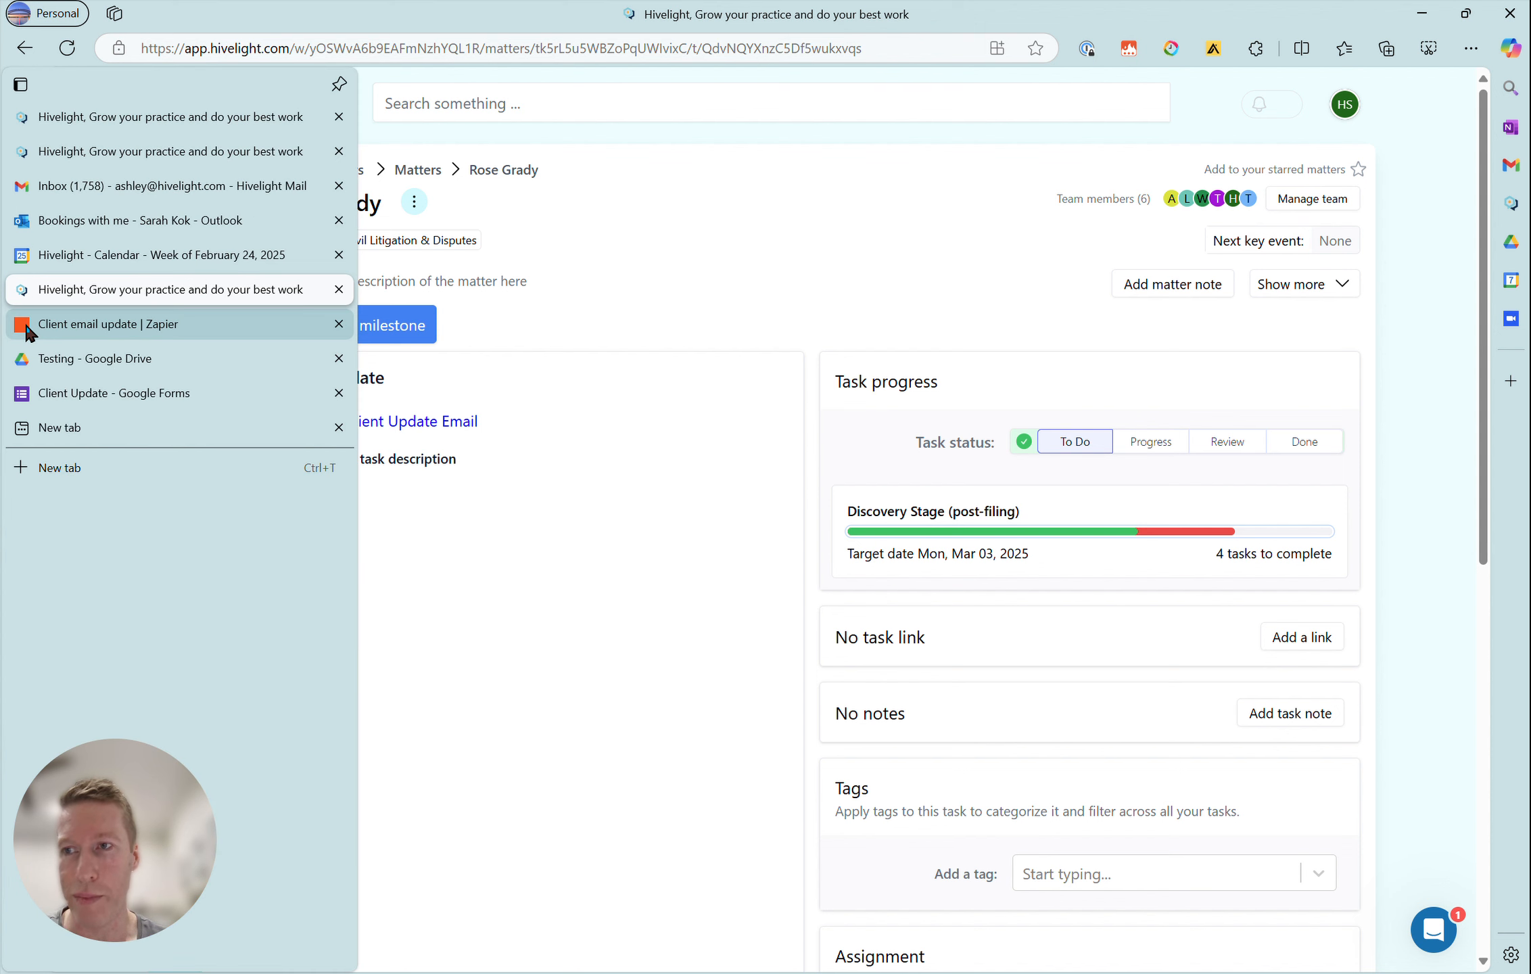
pyautogui.click(28, 331)
pyautogui.click(152, 394)
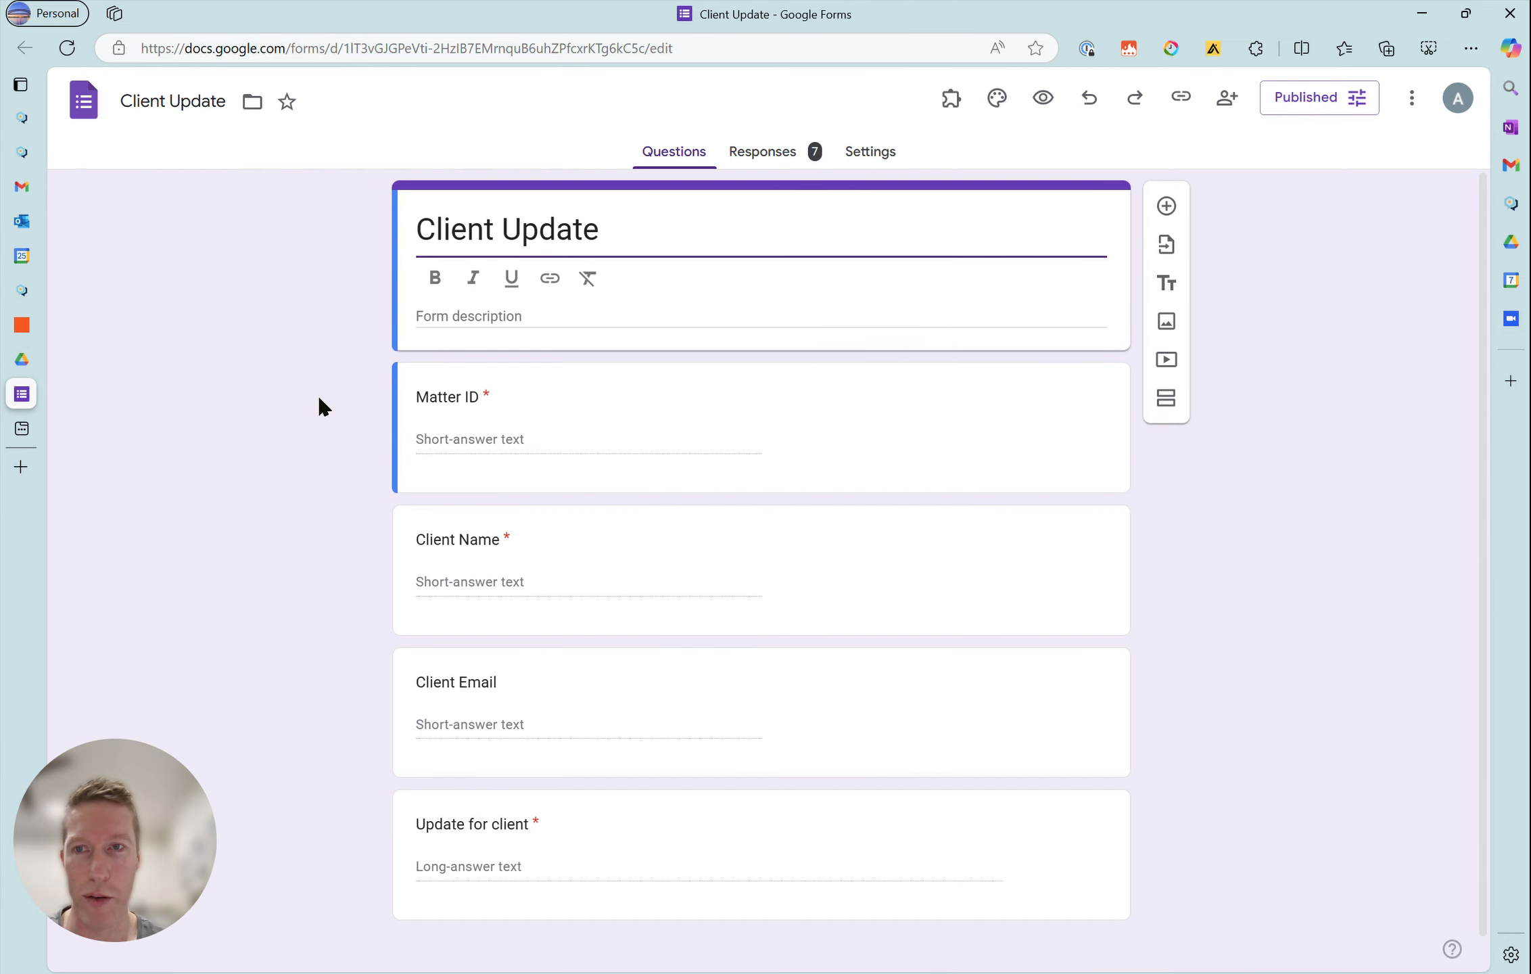
pyautogui.click(22, 324)
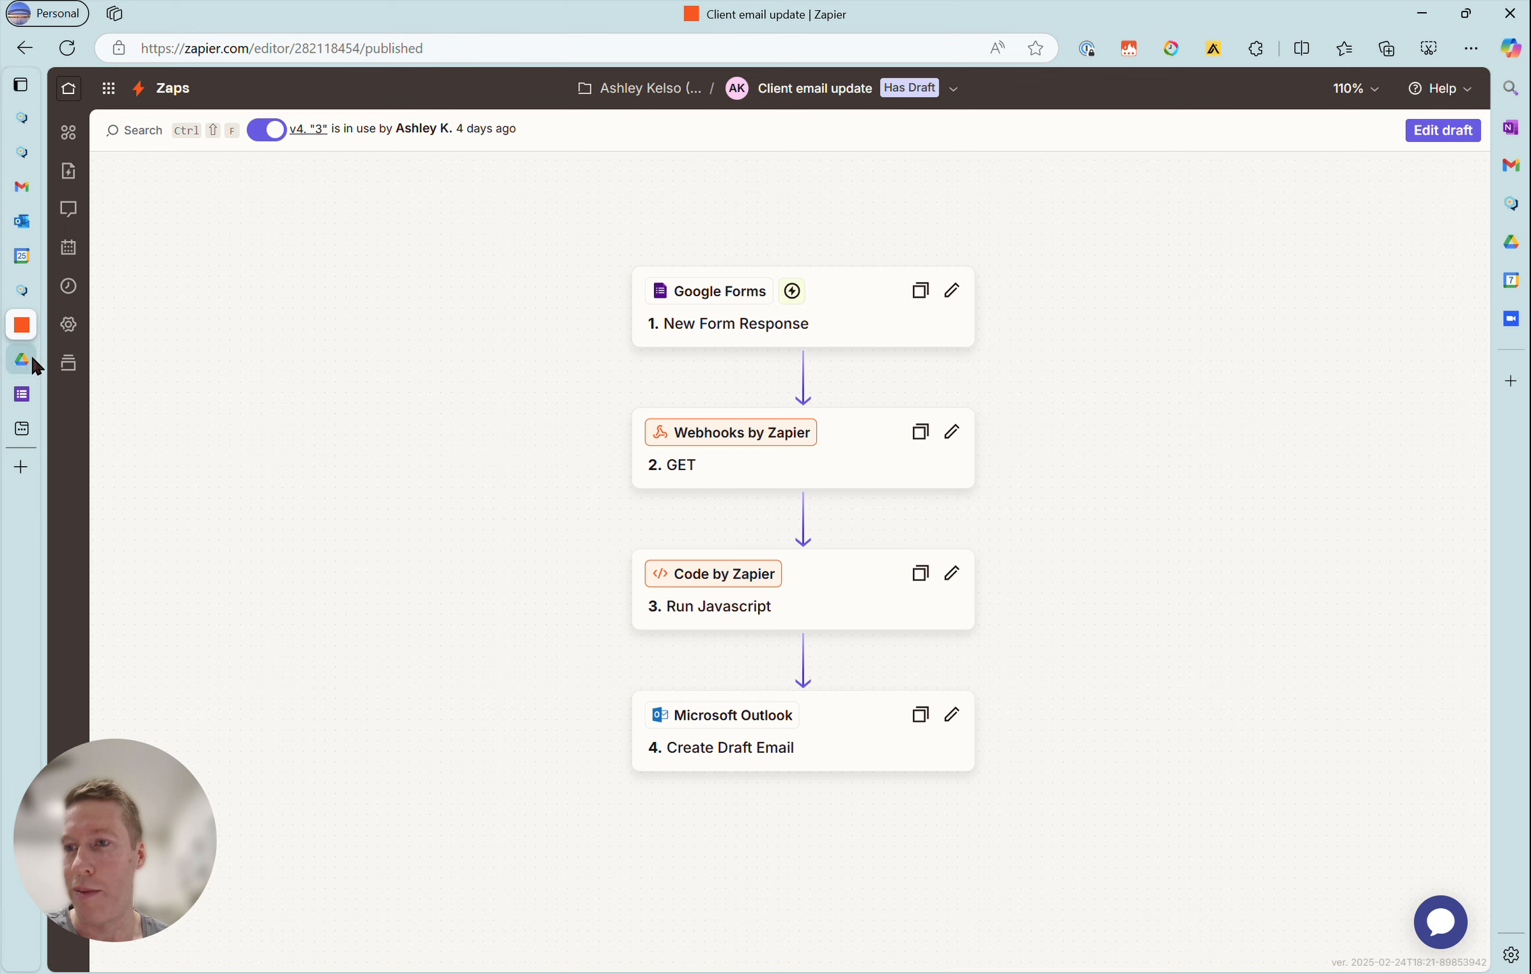
pyautogui.moveTo(28, 297)
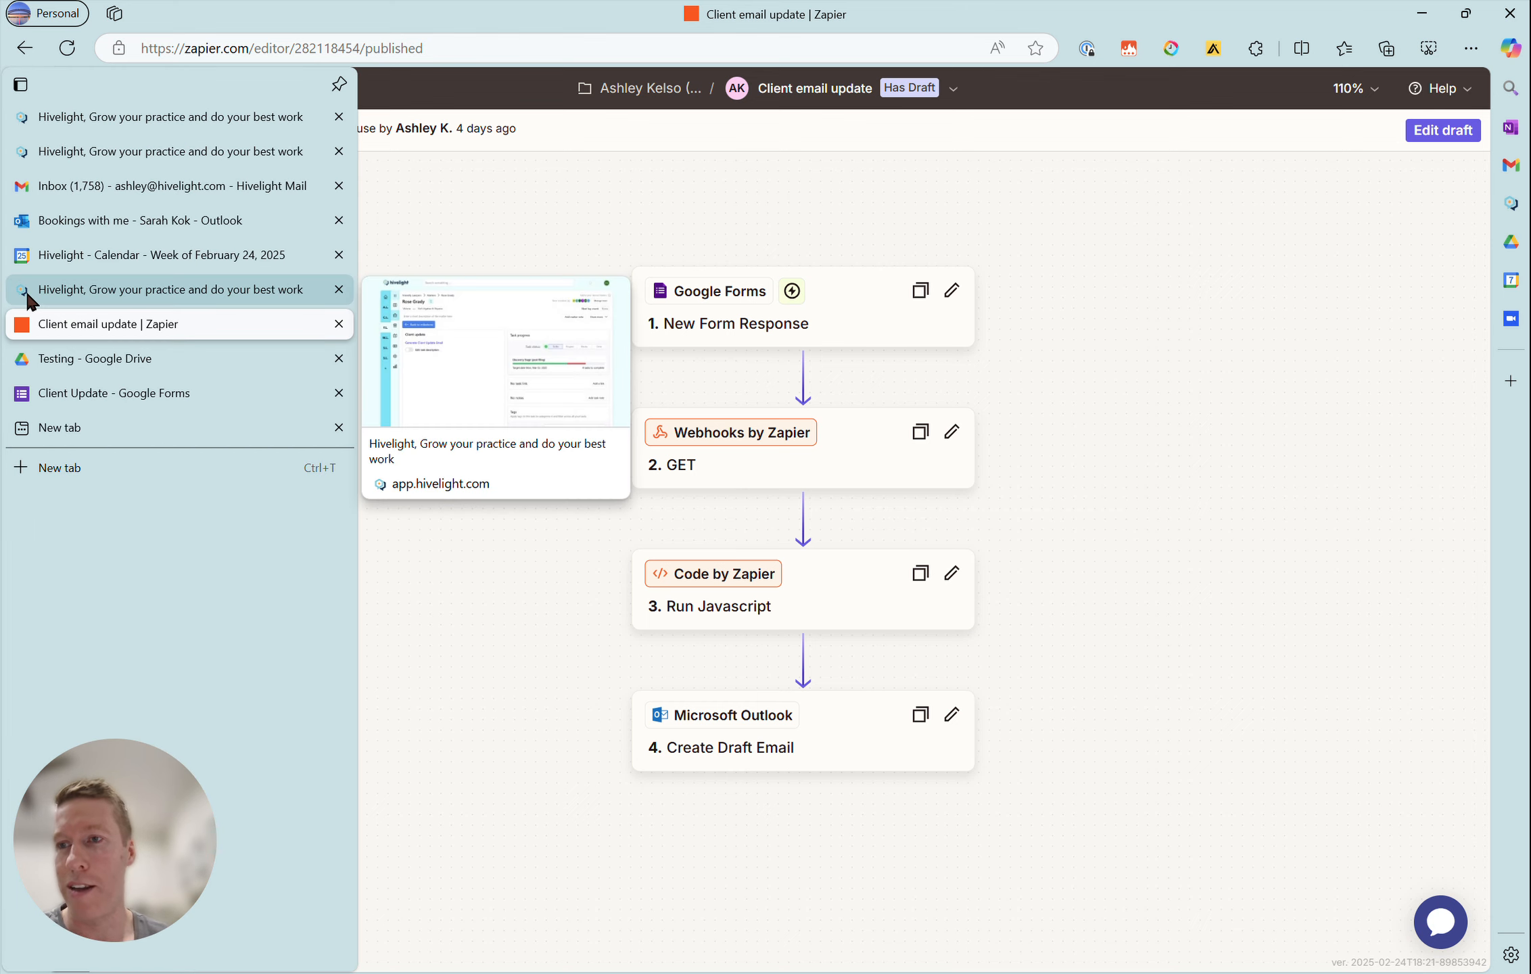
pyautogui.click(27, 291)
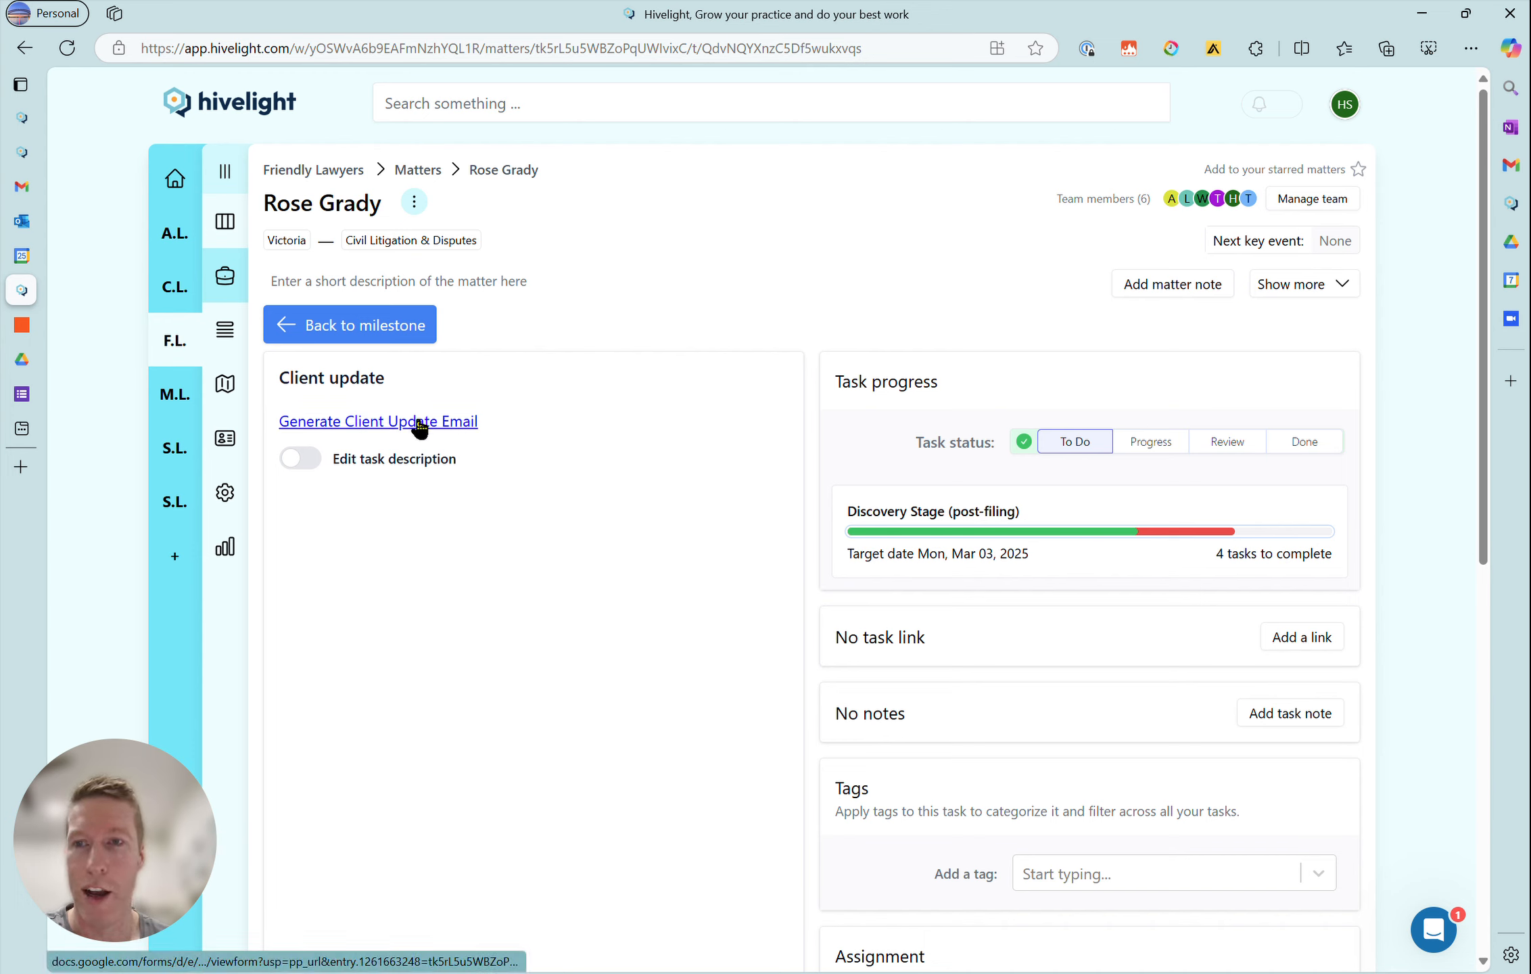
# - Enable editing of the task description and inspect the Generate Client Update Email link's address up to the {{matter.id}} variable
pyautogui.click(307, 459)
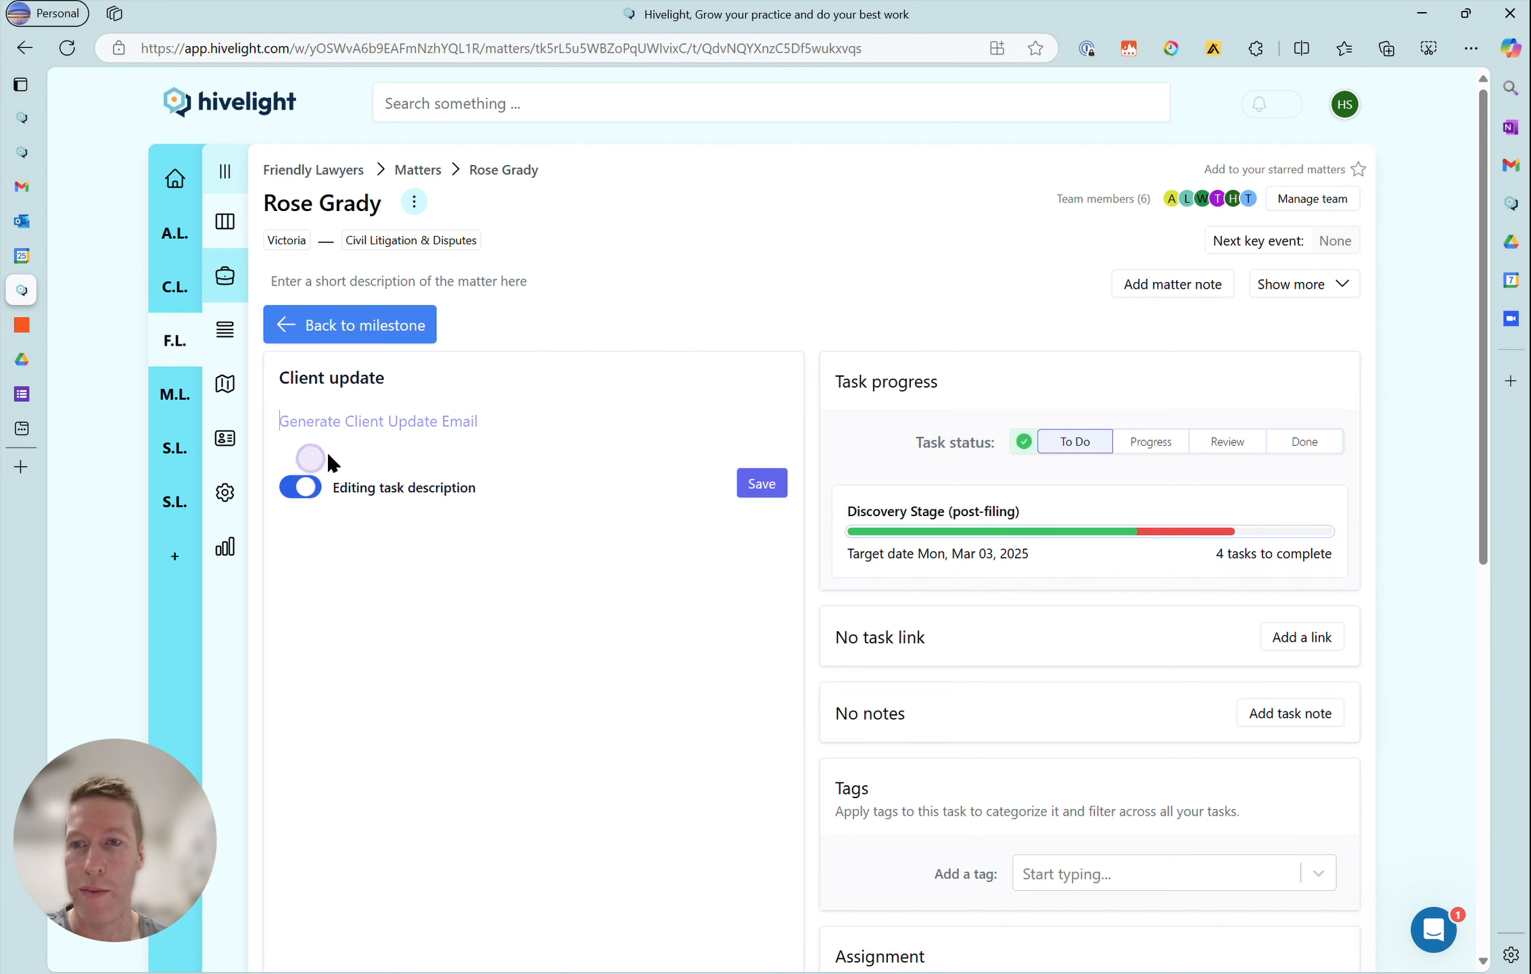
pyautogui.tripleClick(574, 420)
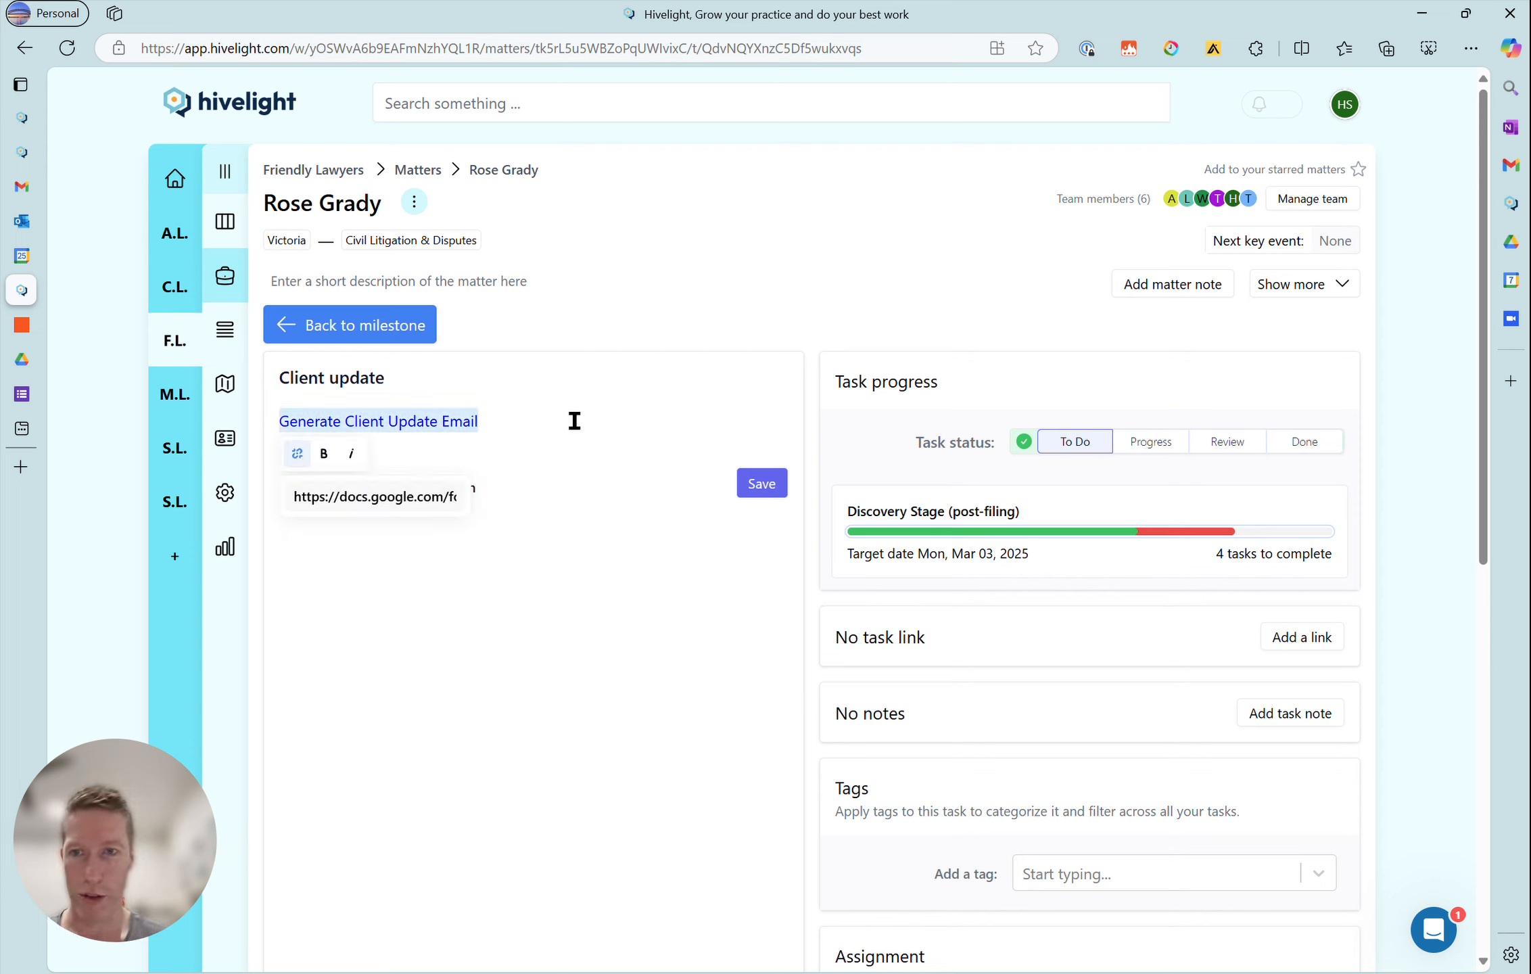
pyautogui.click(378, 496)
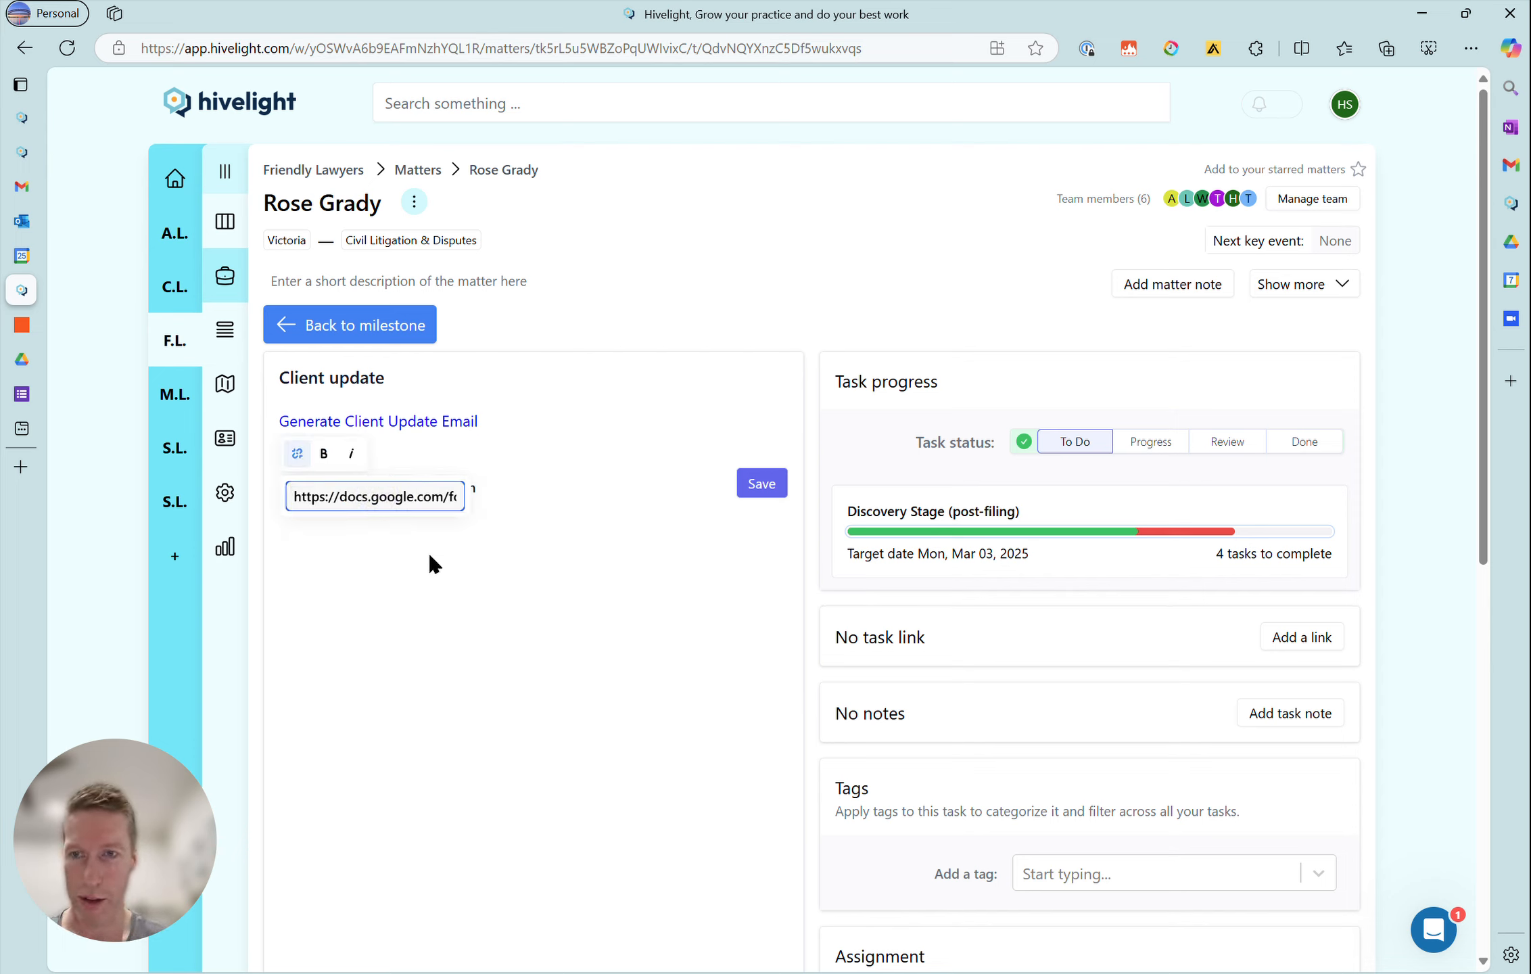
pyautogui.press('Right')
pyautogui.press('Right')
pyautogui.press('Right')
pyautogui.press('Right')
pyautogui.press('Right')
pyautogui.press('Right')
pyautogui.press('Right')
pyautogui.press('Right')
pyautogui.press('Right')
pyautogui.press('Right')
pyautogui.press('Right')
pyautogui.press('Right')
pyautogui.press('Right')
pyautogui.press('Right')
pyautogui.press('Right')
pyautogui.press('Right')
pyautogui.press('Right')
pyautogui.press('Right')
pyautogui.press('Right')
pyautogui.press('Right')
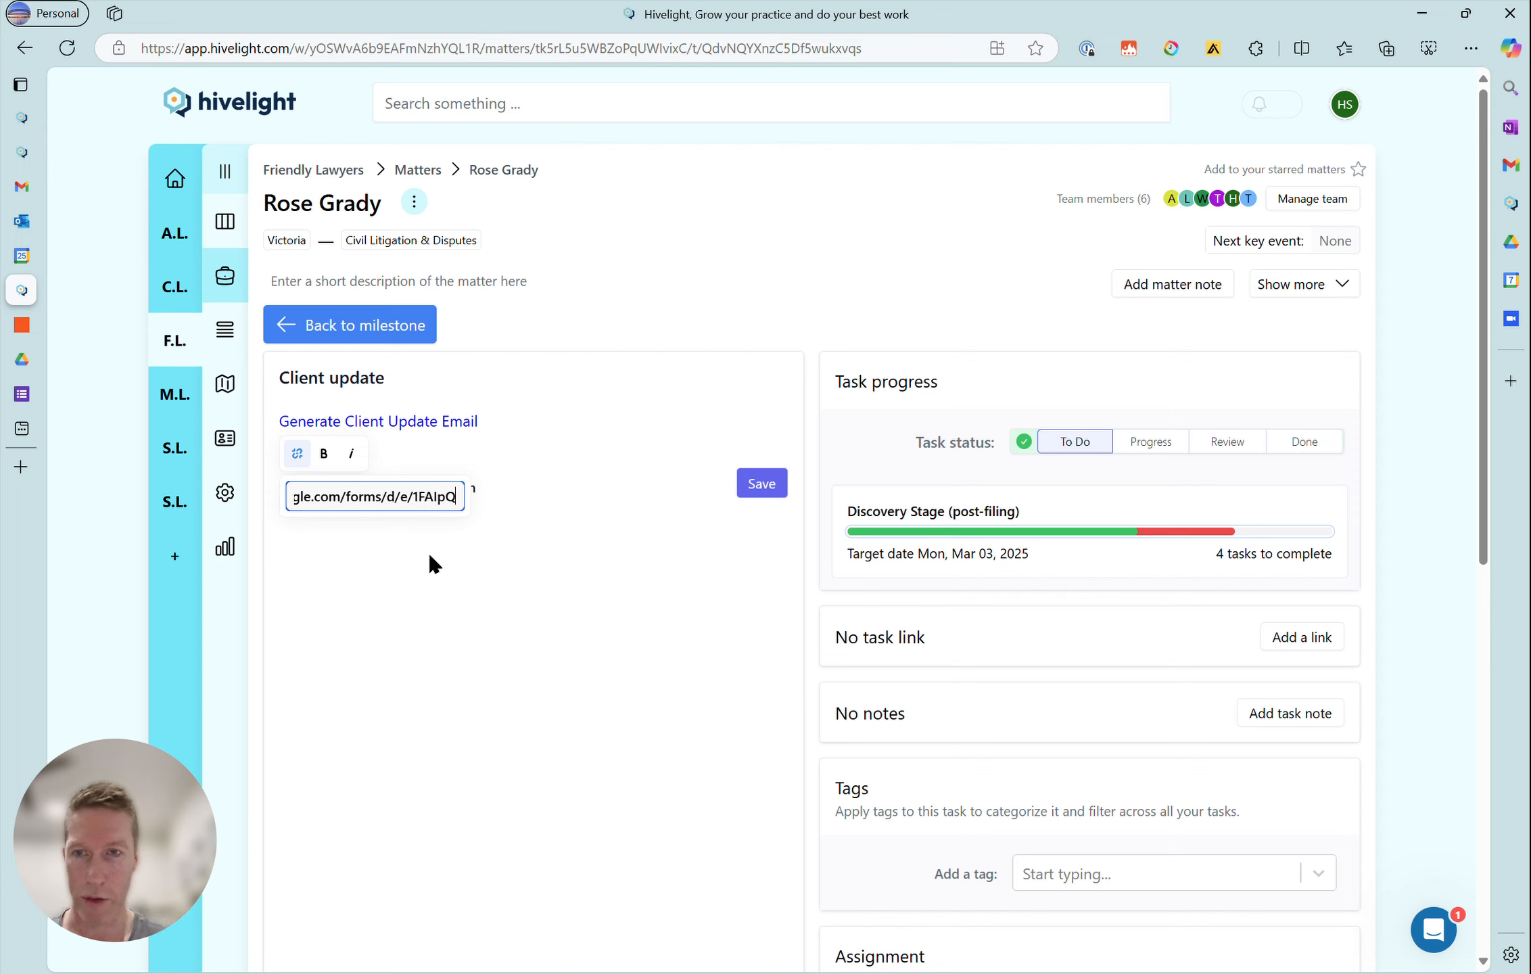
pyautogui.press('Right')
pyautogui.press('Right')
pyautogui.press('Right')
pyautogui.press('Right')
pyautogui.press('Right')
pyautogui.press('Right')
pyautogui.press('Right')
pyautogui.press('Right')
pyautogui.press('Right')
pyautogui.press('Right')
pyautogui.press('Right')
pyautogui.press('Right')
pyautogui.press('Right')
pyautogui.press('Right')
pyautogui.press('Right')
pyautogui.press('Right')
pyautogui.press('Right')
pyautogui.press('Right')
pyautogui.press('Right')
pyautogui.press('Right')
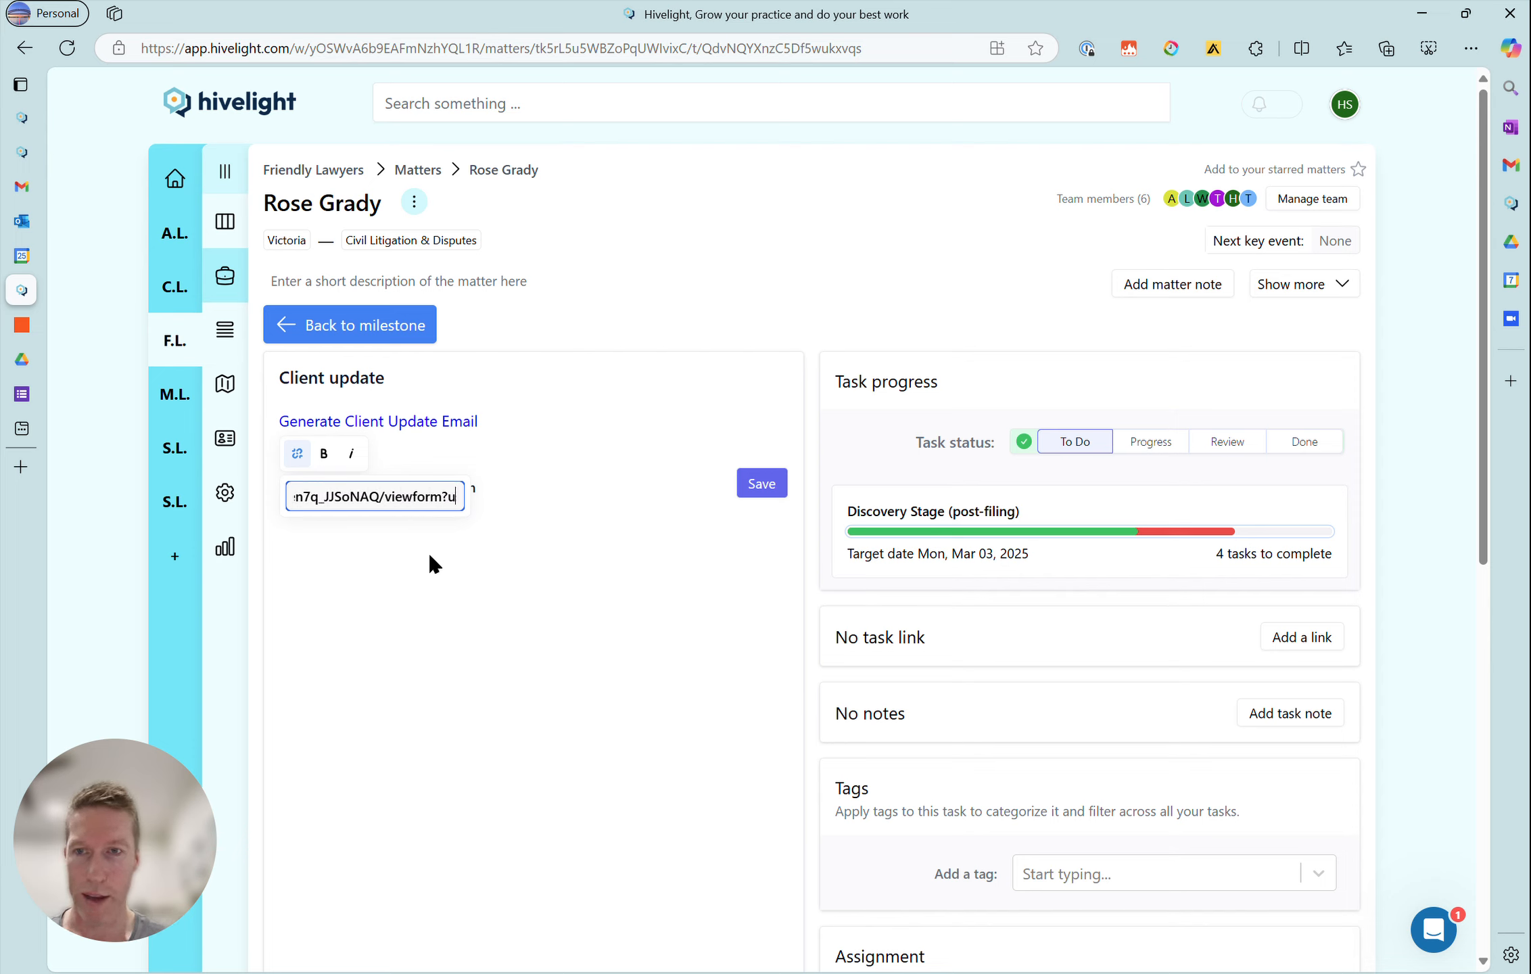
pyautogui.press('Right')
pyautogui.press('Right')
pyautogui.press('Right')
pyautogui.press('Right')
pyautogui.press('Right')
pyautogui.press('Right')
pyautogui.press('Right')
pyautogui.press('Right')
pyautogui.press('Right')
pyautogui.press('Right')
pyautogui.press('Right')
pyautogui.press('Right')
pyautogui.press('Right')
pyautogui.press('Right')
pyautogui.press('Right')
pyautogui.press('Right')
pyautogui.press('Right')
pyautogui.press('Right')
pyautogui.press('Right')
pyautogui.press('Right')
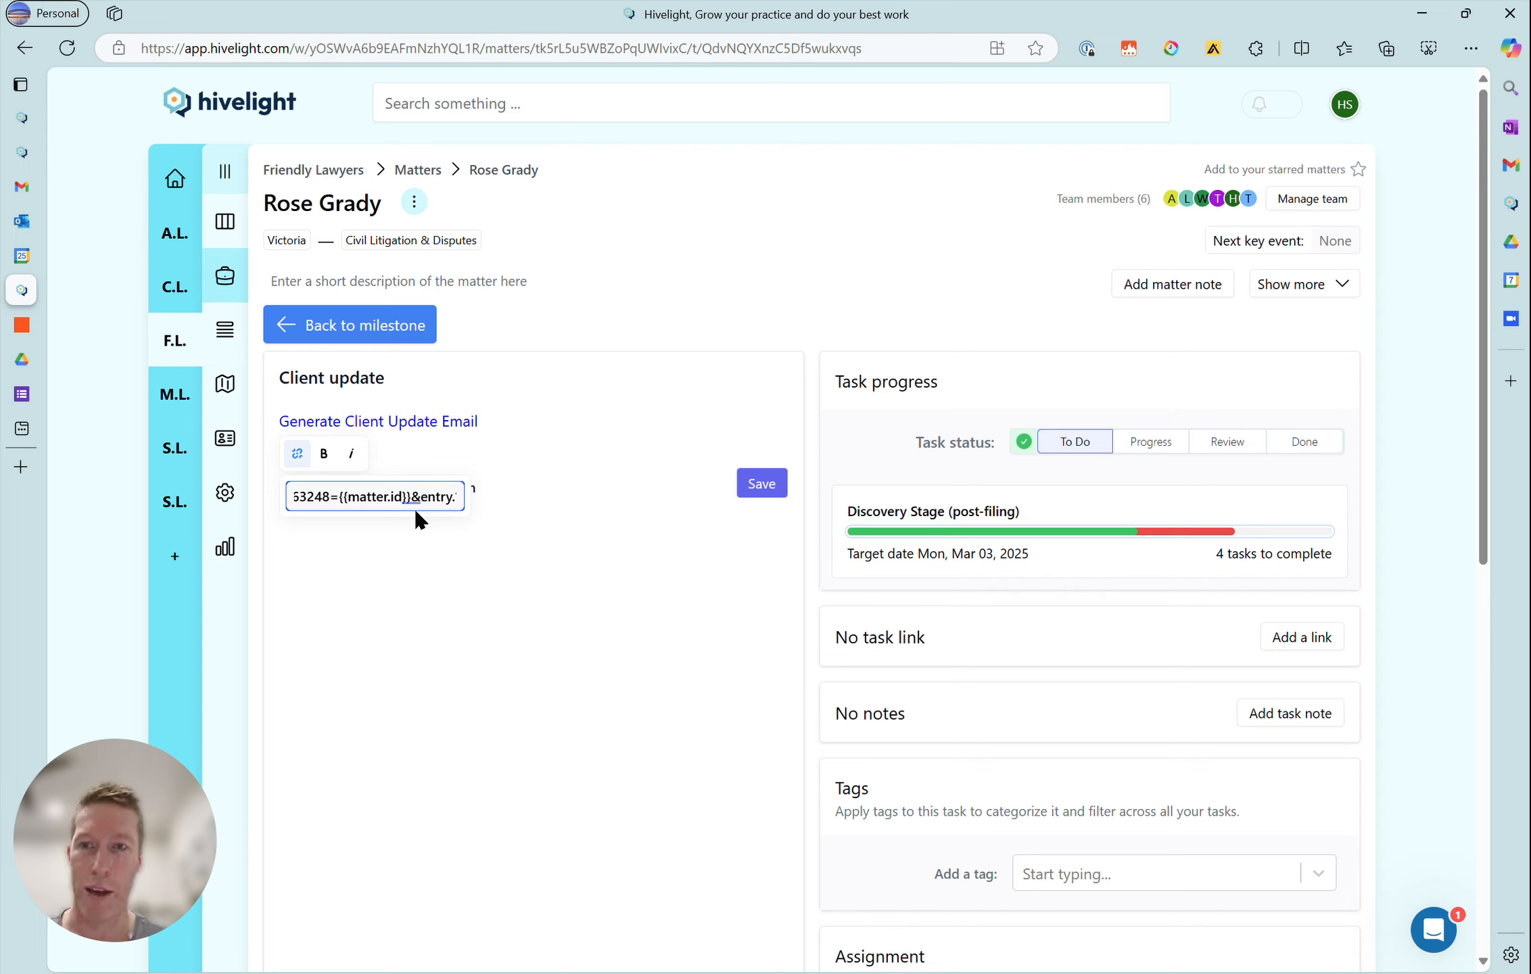
# - Inspect the {{matter.name}} variable at the end of the link's address and save the task description
pyautogui.write('1')
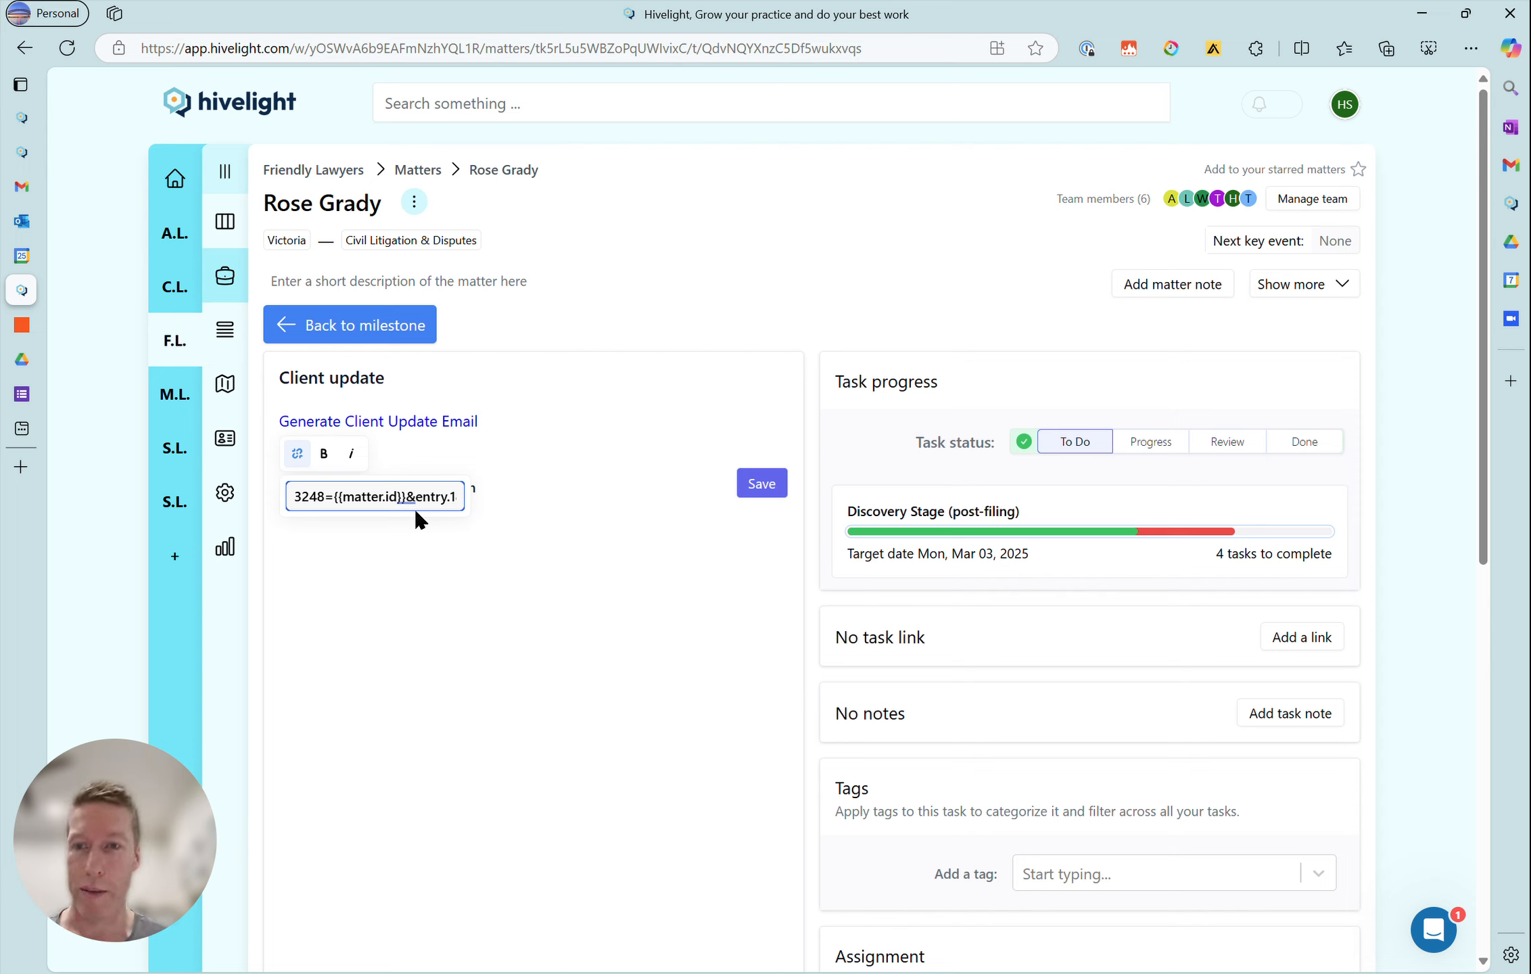
pyautogui.write('886815163={{matte')
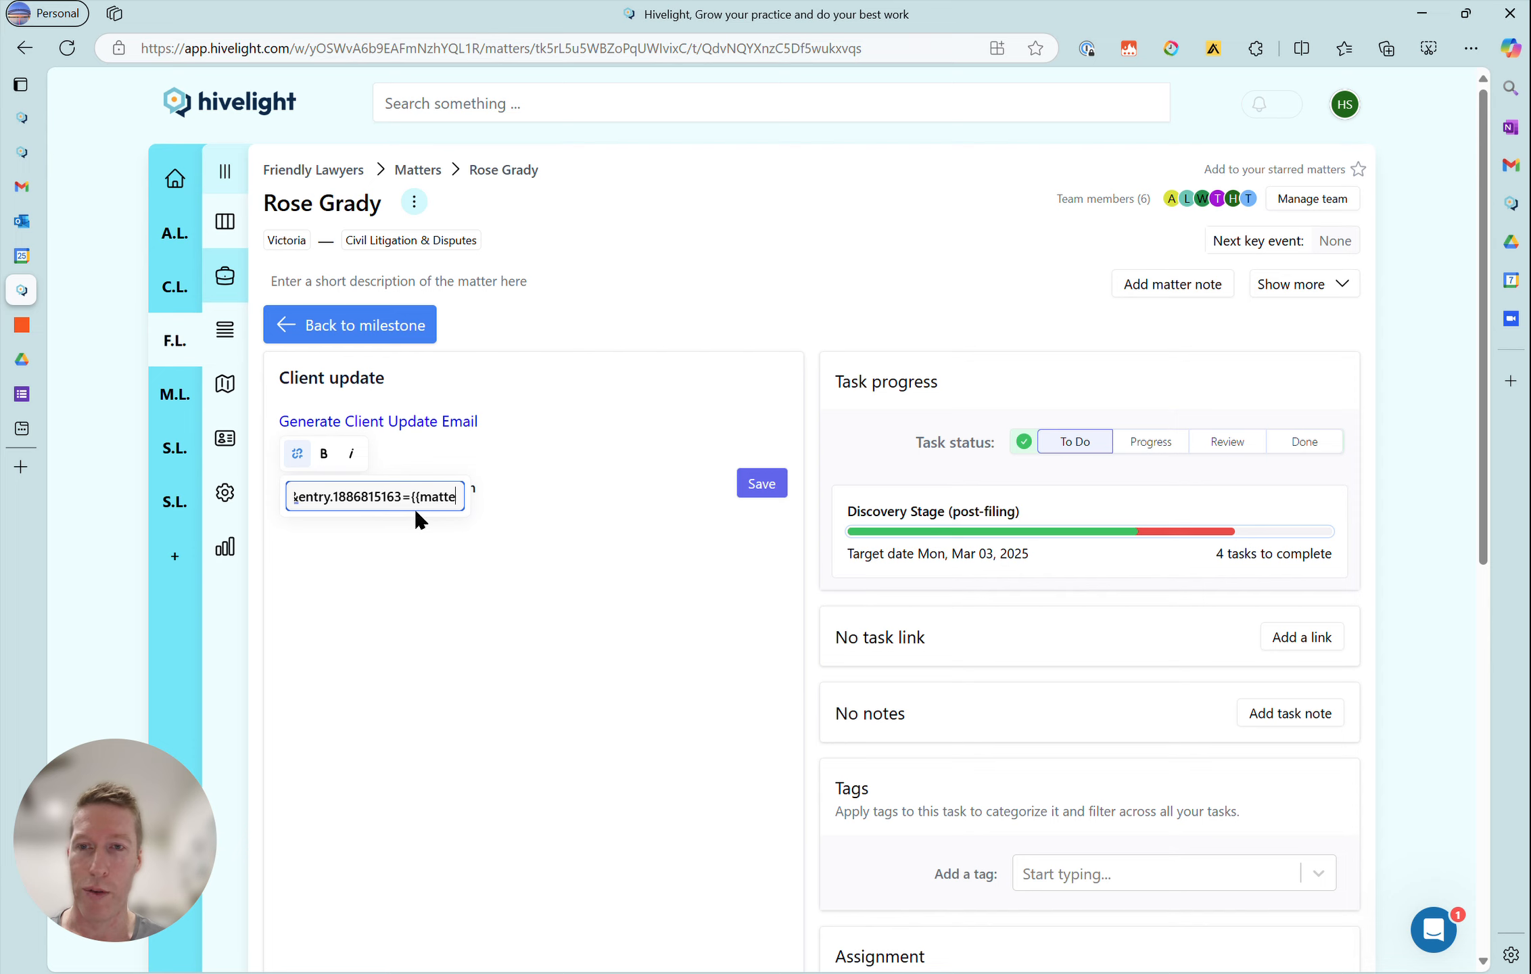
pyautogui.write('r.name}}')
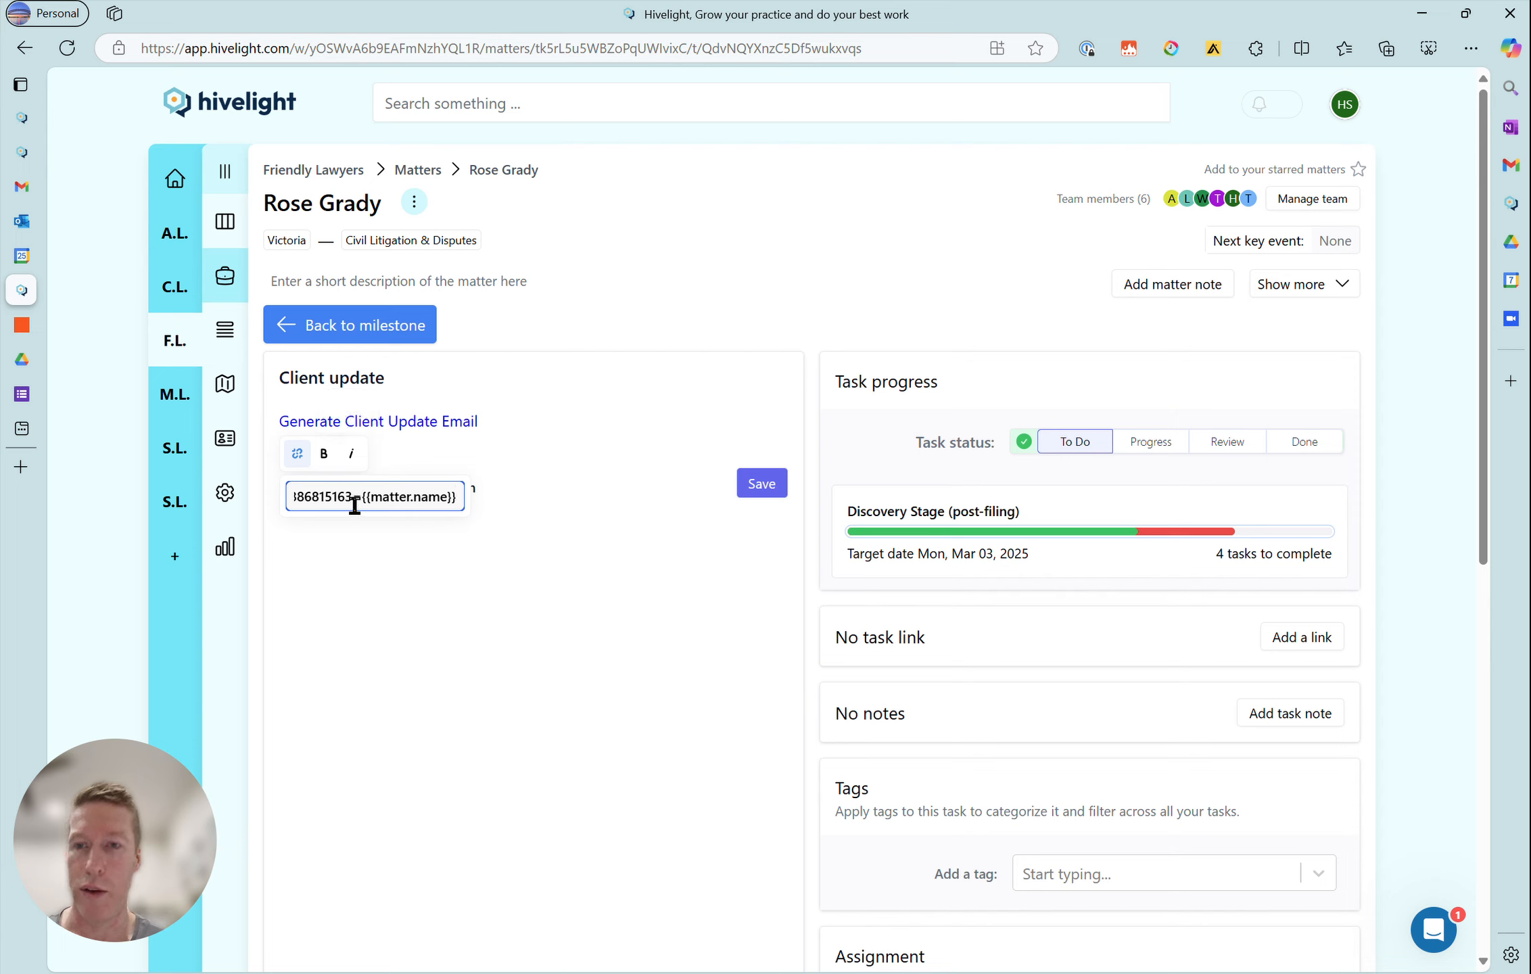
pyautogui.press('Left')
pyautogui.press('Left')
pyautogui.press('Left')
pyautogui.press('Left')
pyautogui.press('Left')
pyautogui.press('Left')
pyautogui.press('Left')
pyautogui.press('Left')
pyautogui.press('Left')
pyautogui.press('Left')
pyautogui.press('Left')
pyautogui.press('Left')
pyautogui.press('Left')
pyautogui.press('Left')
pyautogui.press('Left')
pyautogui.press('Left')
pyautogui.press('Right')
pyautogui.press('Right')
pyautogui.press('Right')
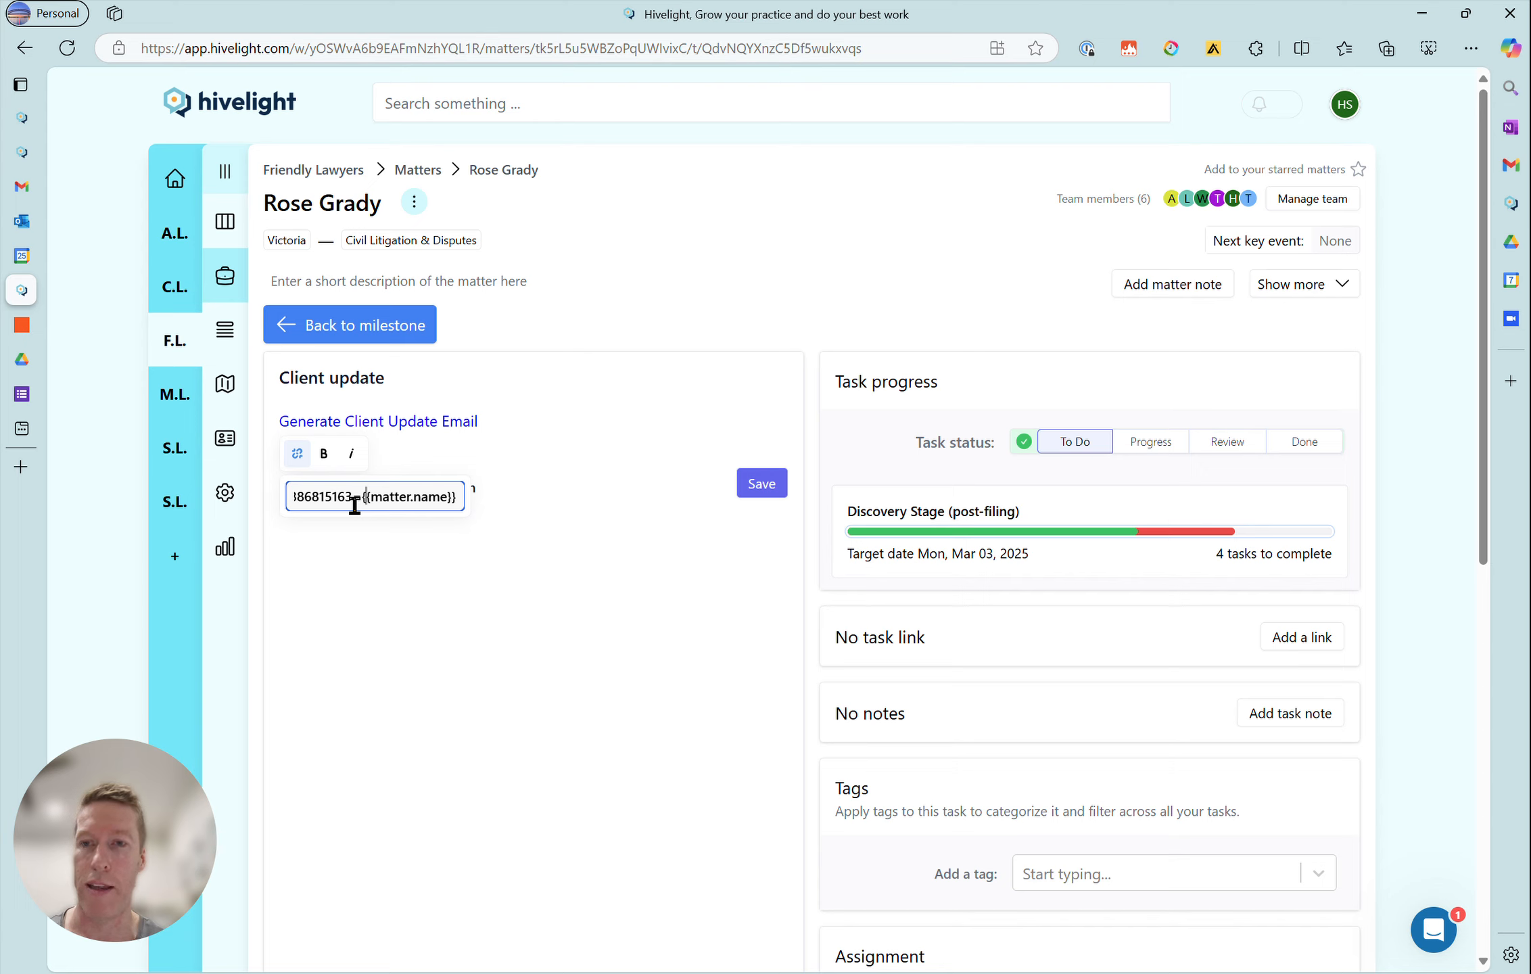
pyautogui.press('Left')
pyautogui.press('Left')
pyautogui.press('Left')
pyautogui.press('Left')
pyautogui.press('Left')
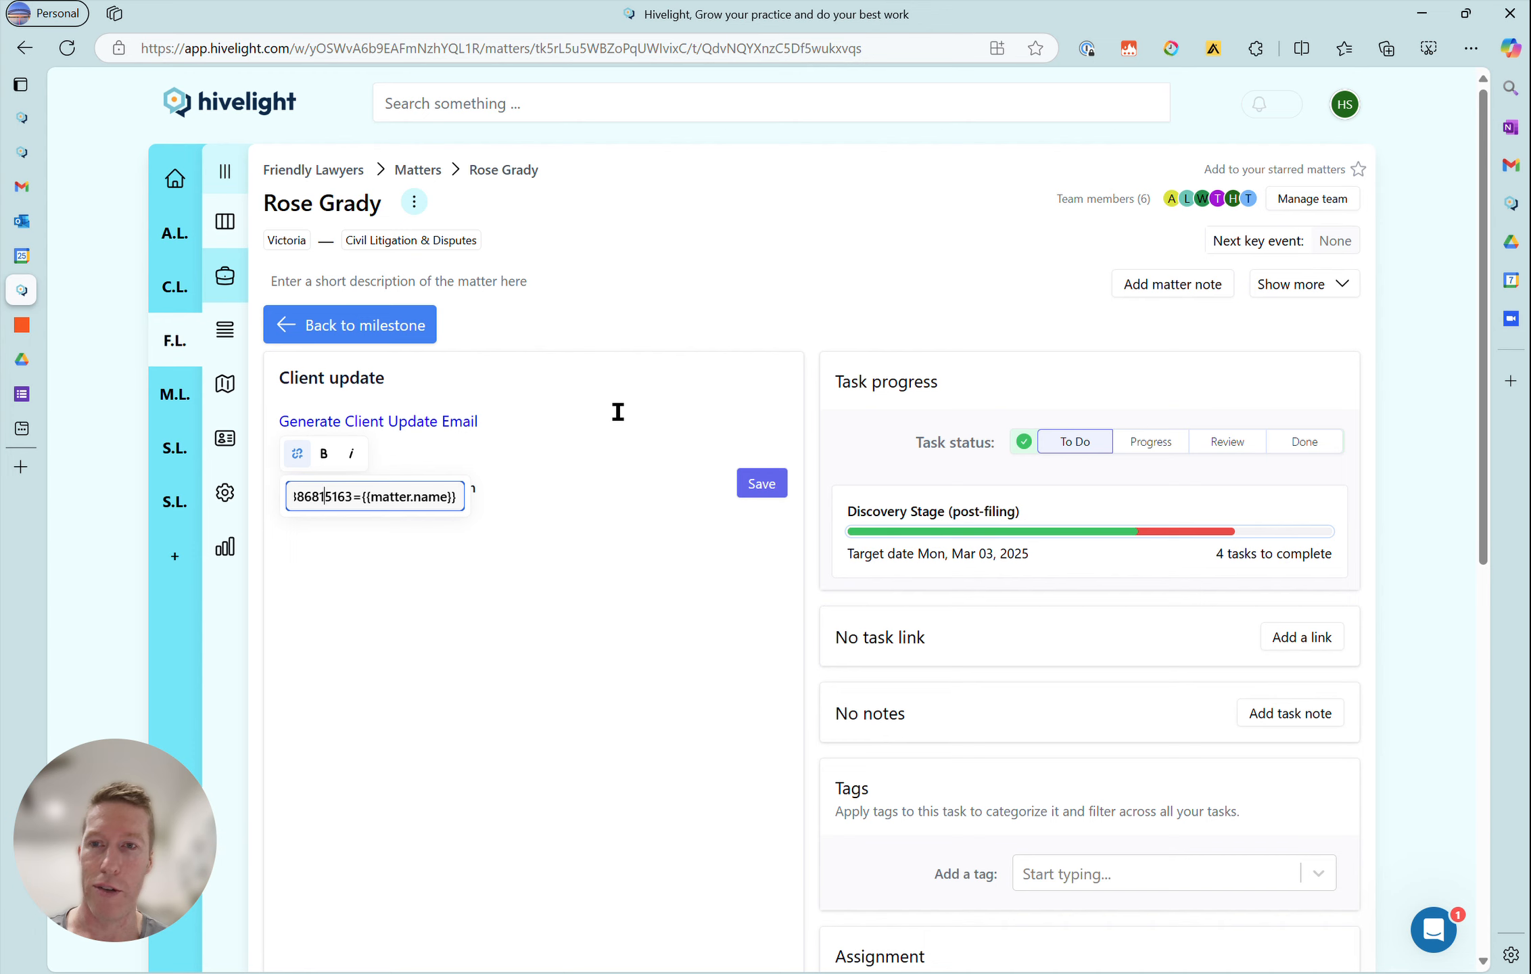
pyautogui.click(764, 488)
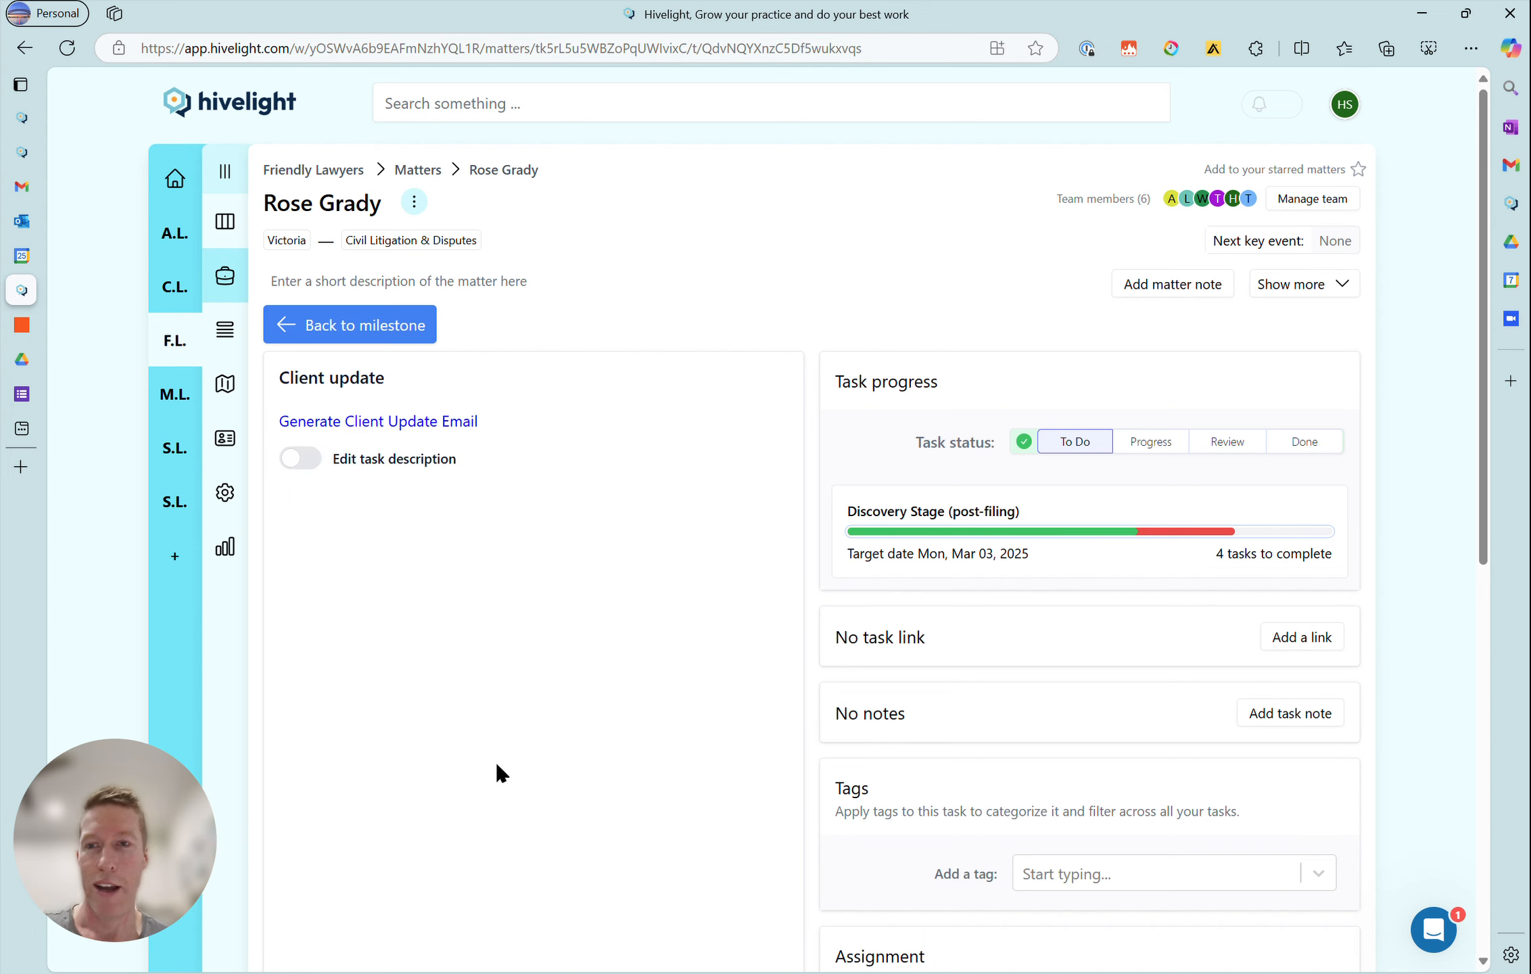
# - Open the prefilled form through the Generate Client Update Email link and enter the client's email address
pyautogui.click(392, 422)
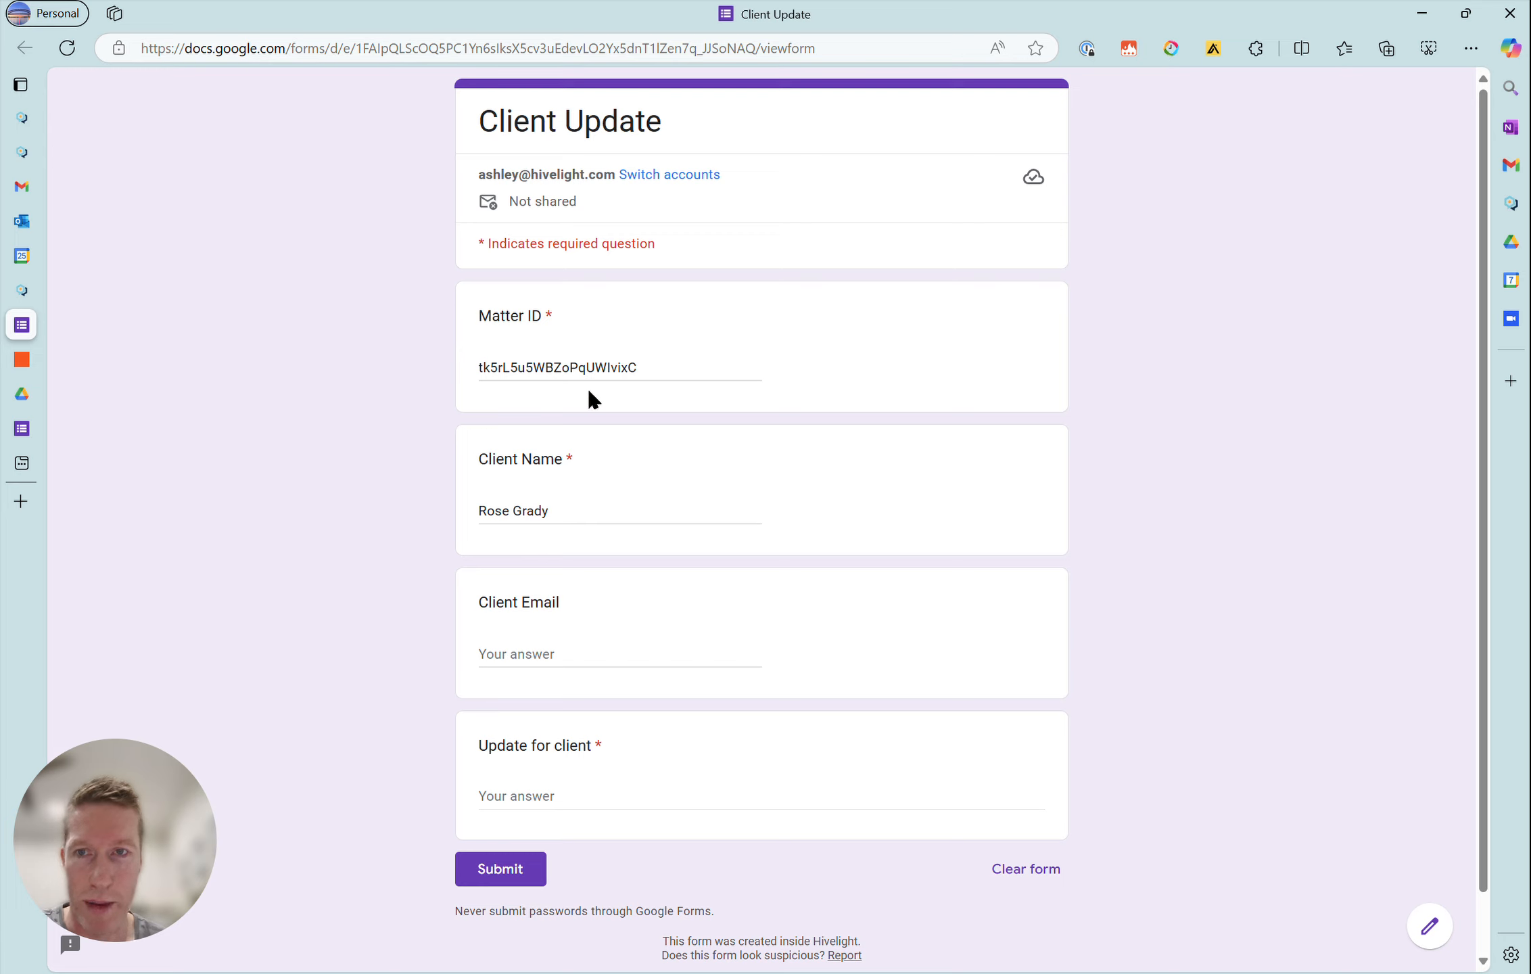
pyautogui.click(603, 645)
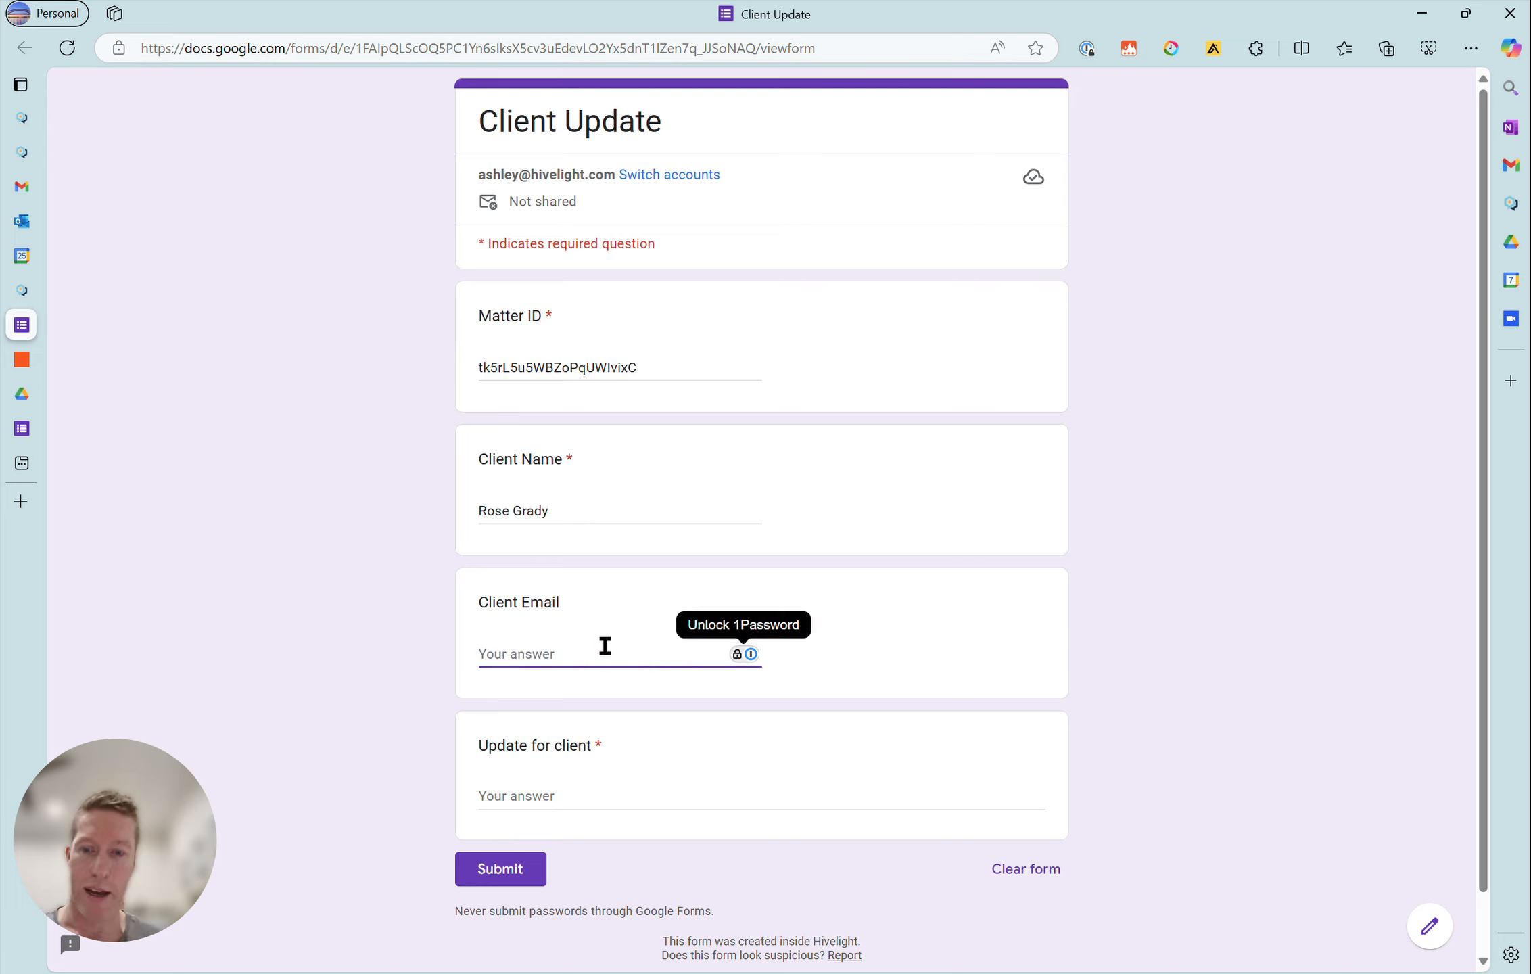
pyautogui.write('rose')
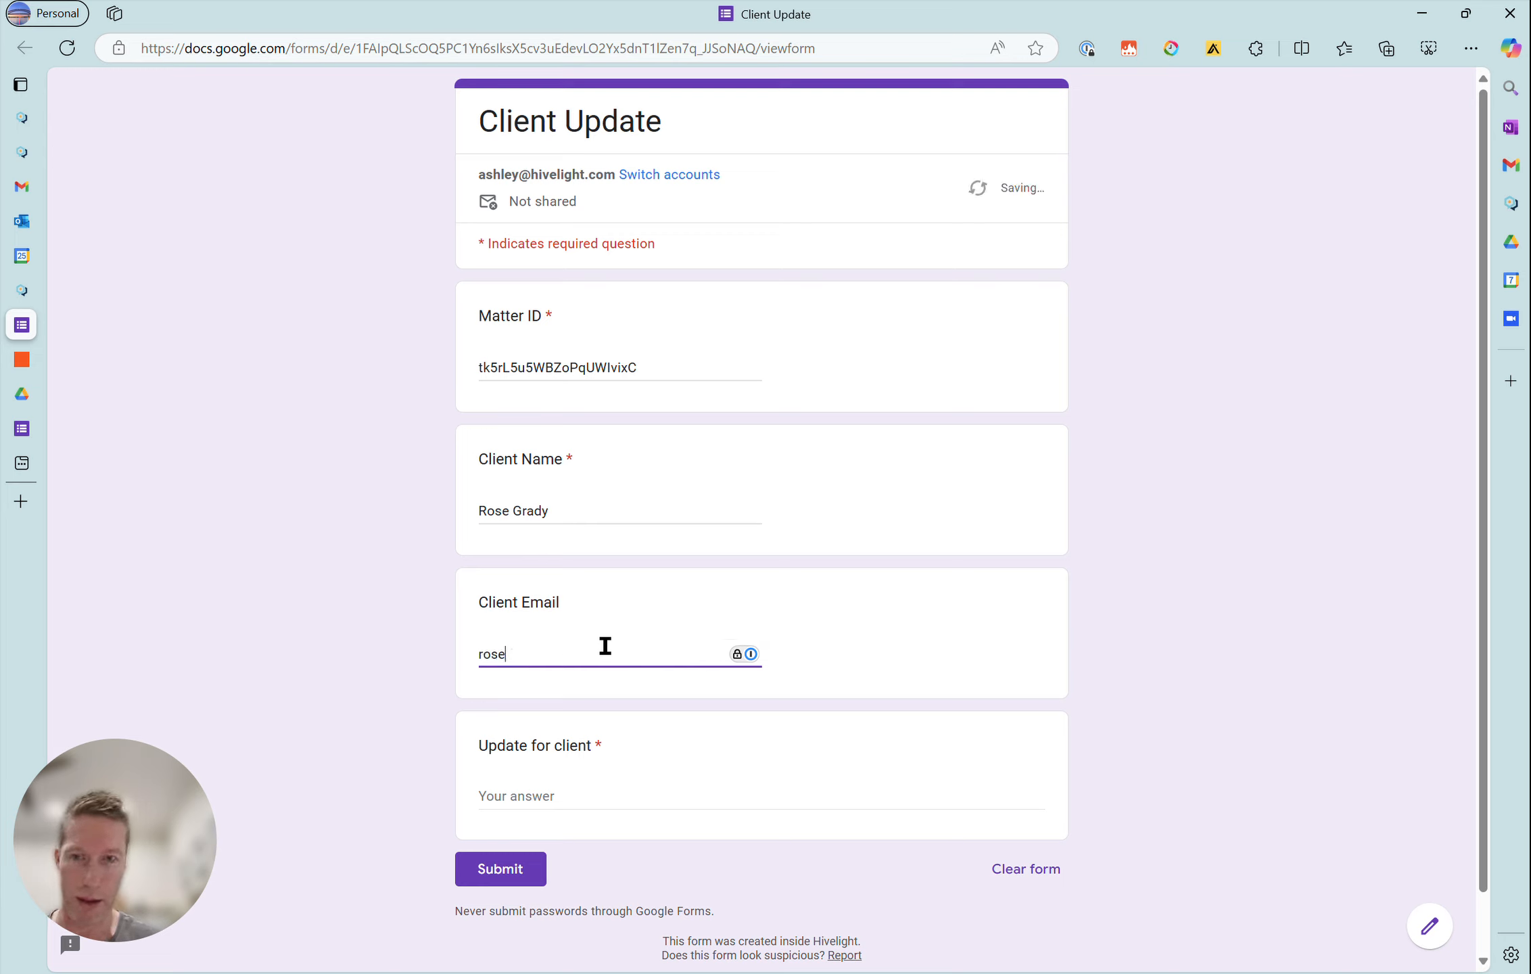
pyautogui.write('.grady')
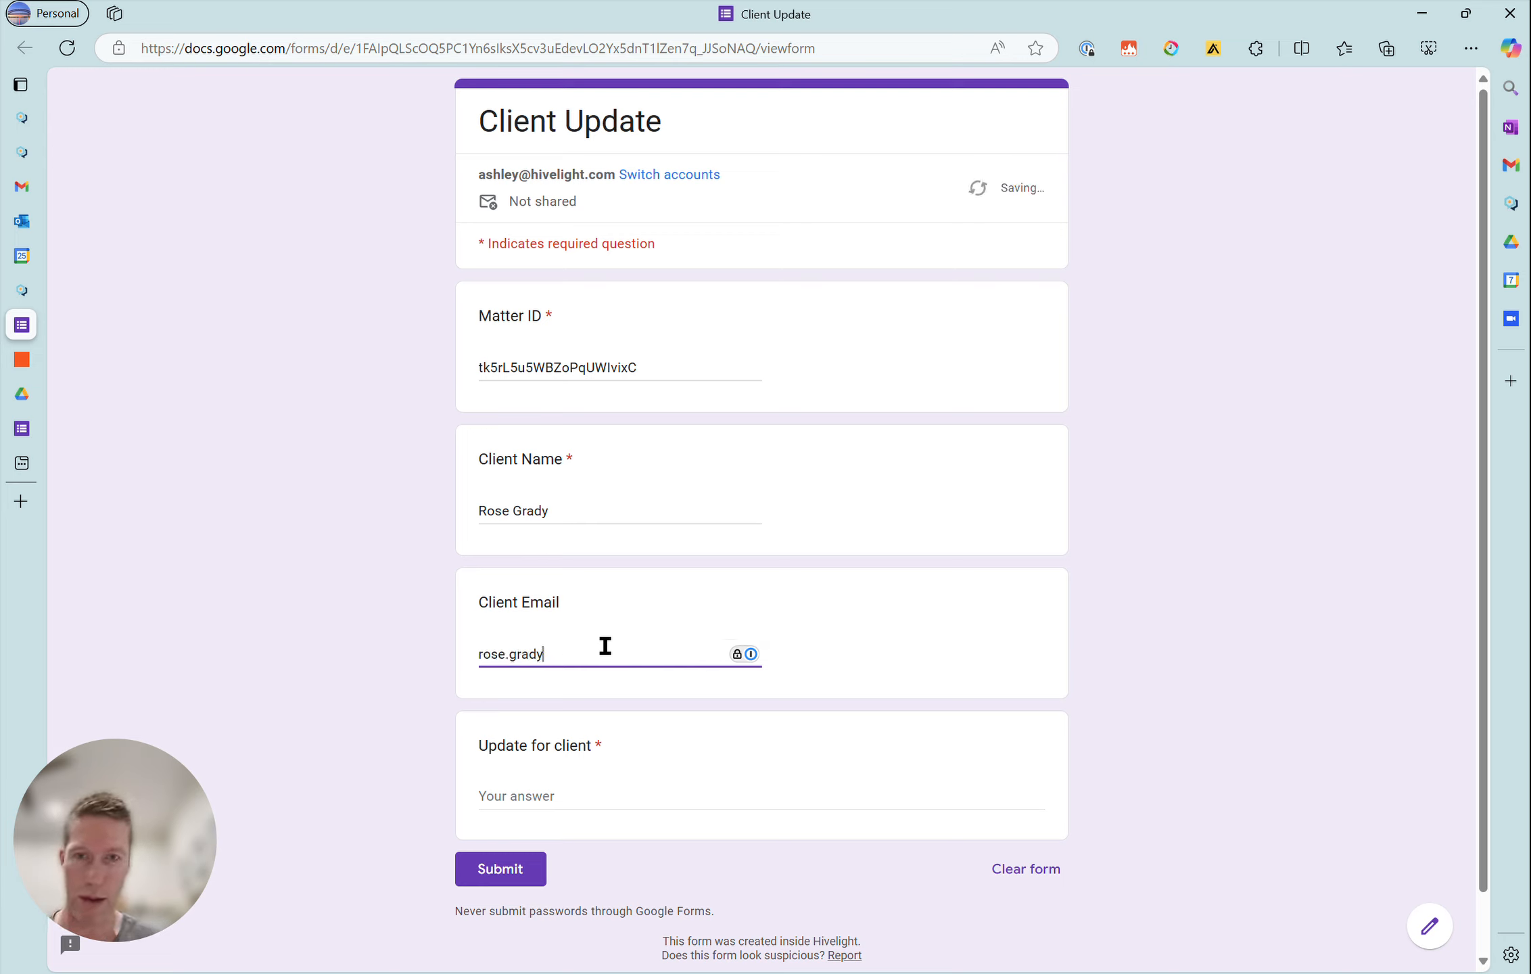
pyautogui.write('@example.com')
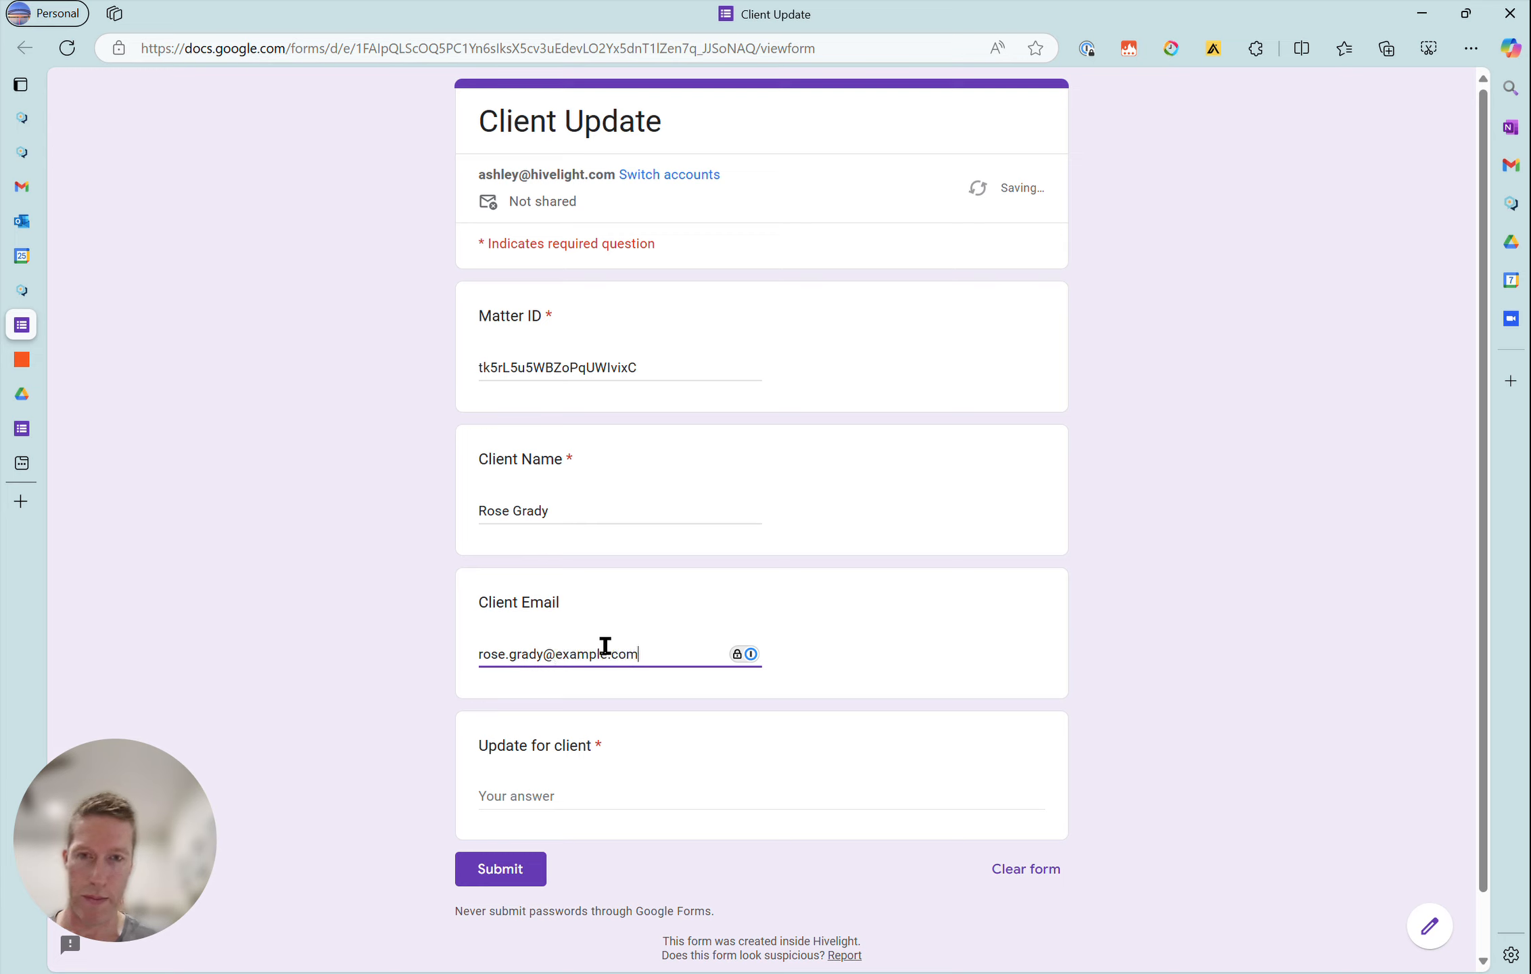
pyautogui.press('Tab')
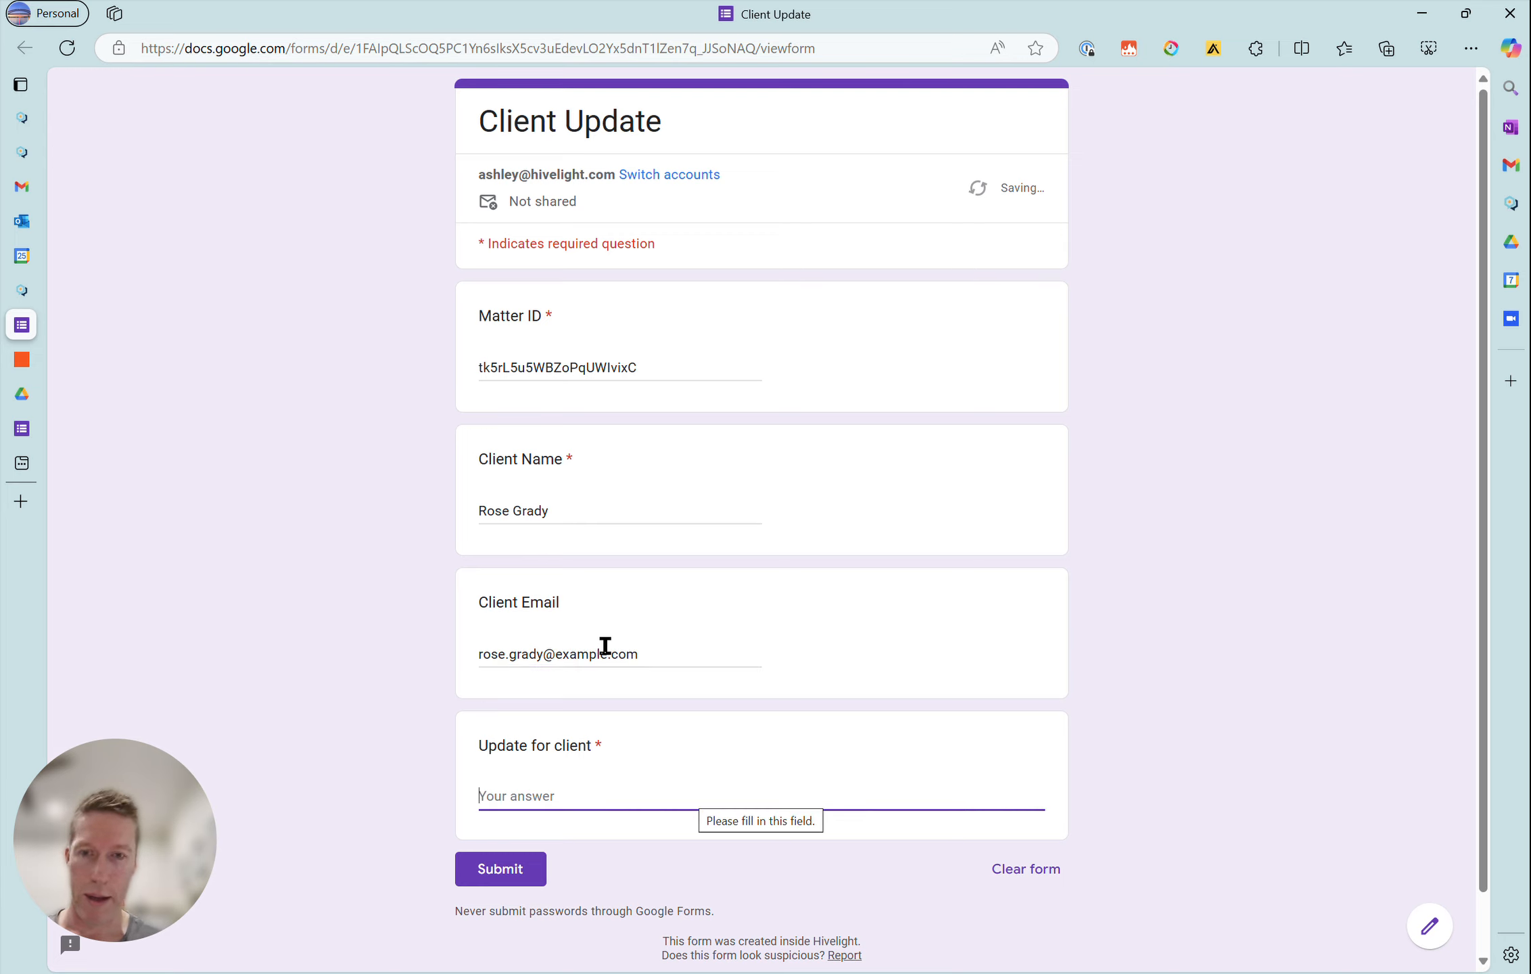
# - Paste the client update "Could you please send us your updated list of medical providers by the end of next week." from clipboard history and submit the form
pyautogui.press('super+v')
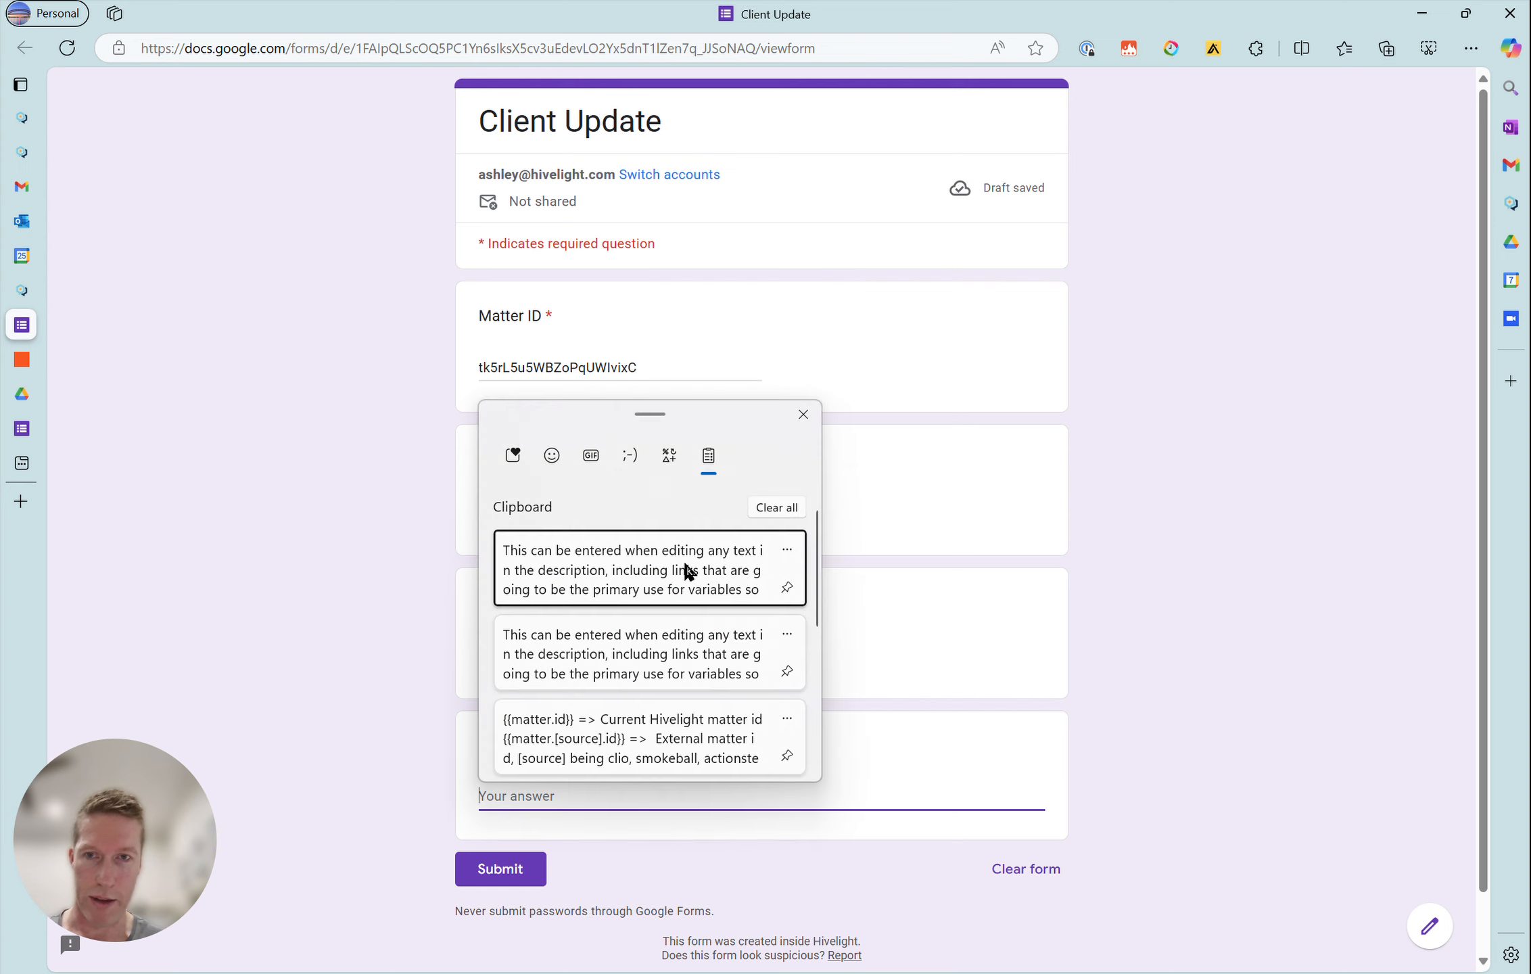
pyautogui.scroll(-2, 642, 660)
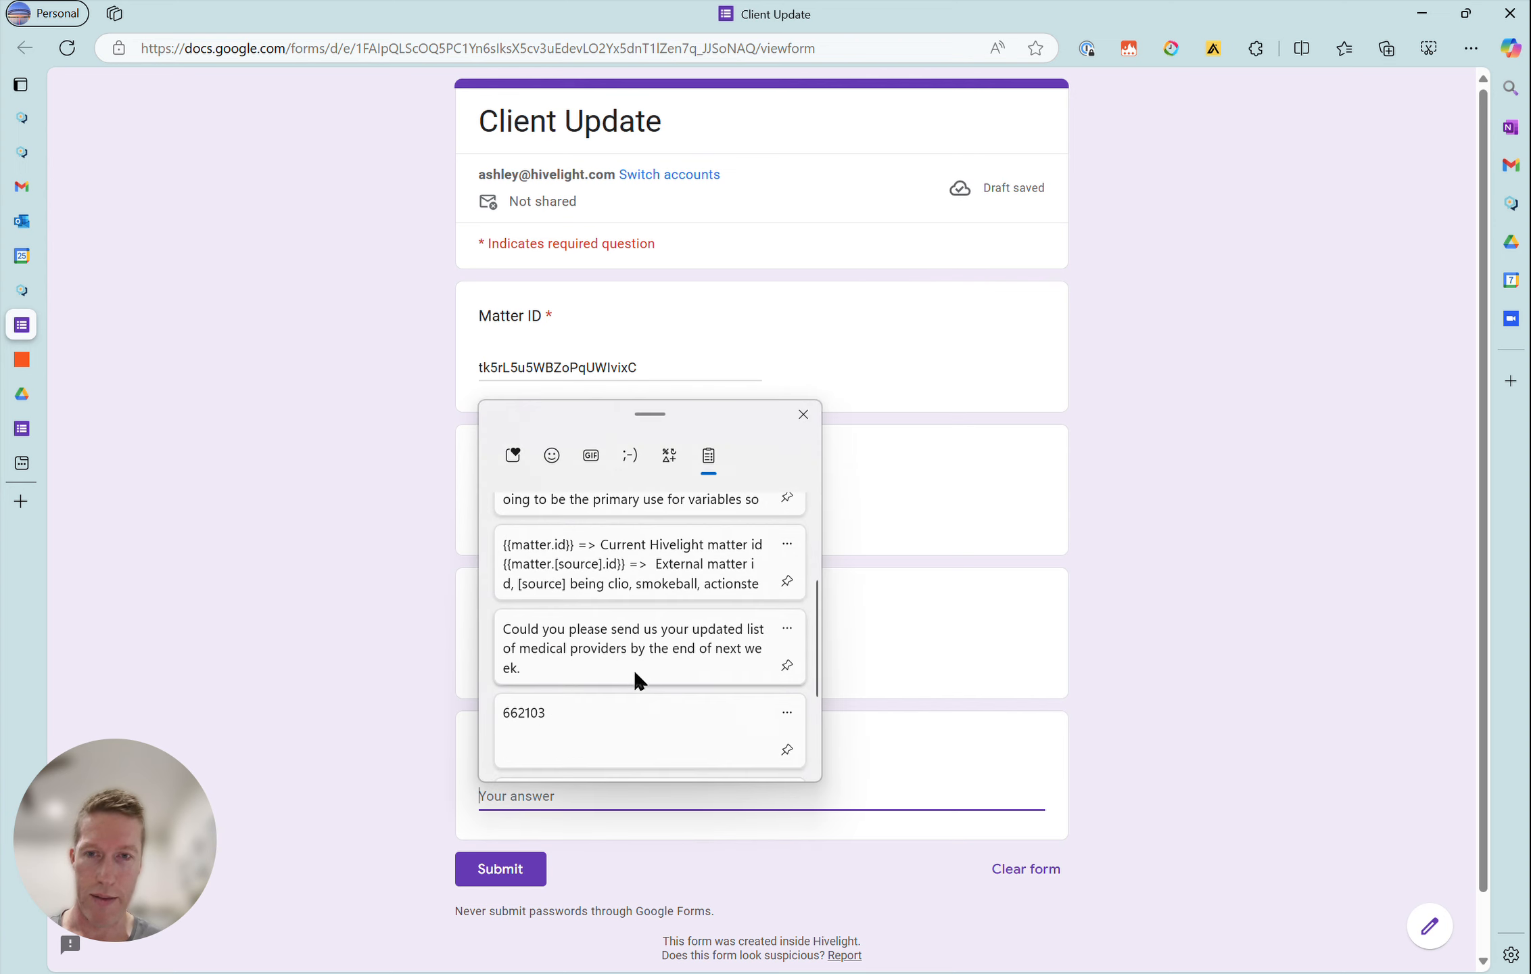
pyautogui.click(632, 668)
pyautogui.click(336, 720)
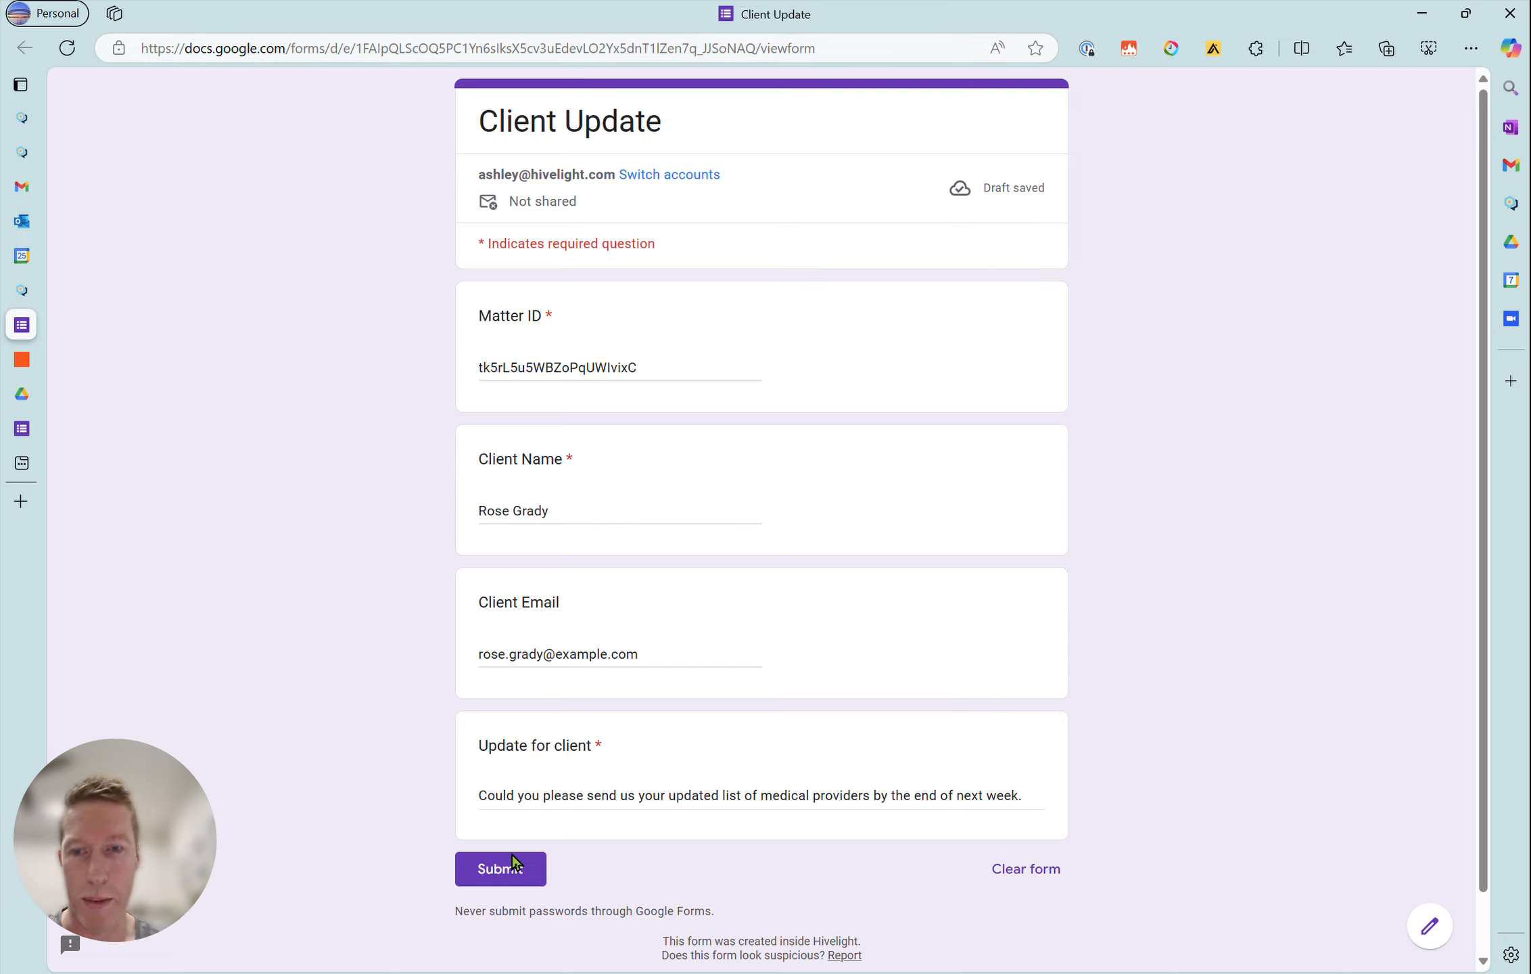
pyautogui.click(507, 878)
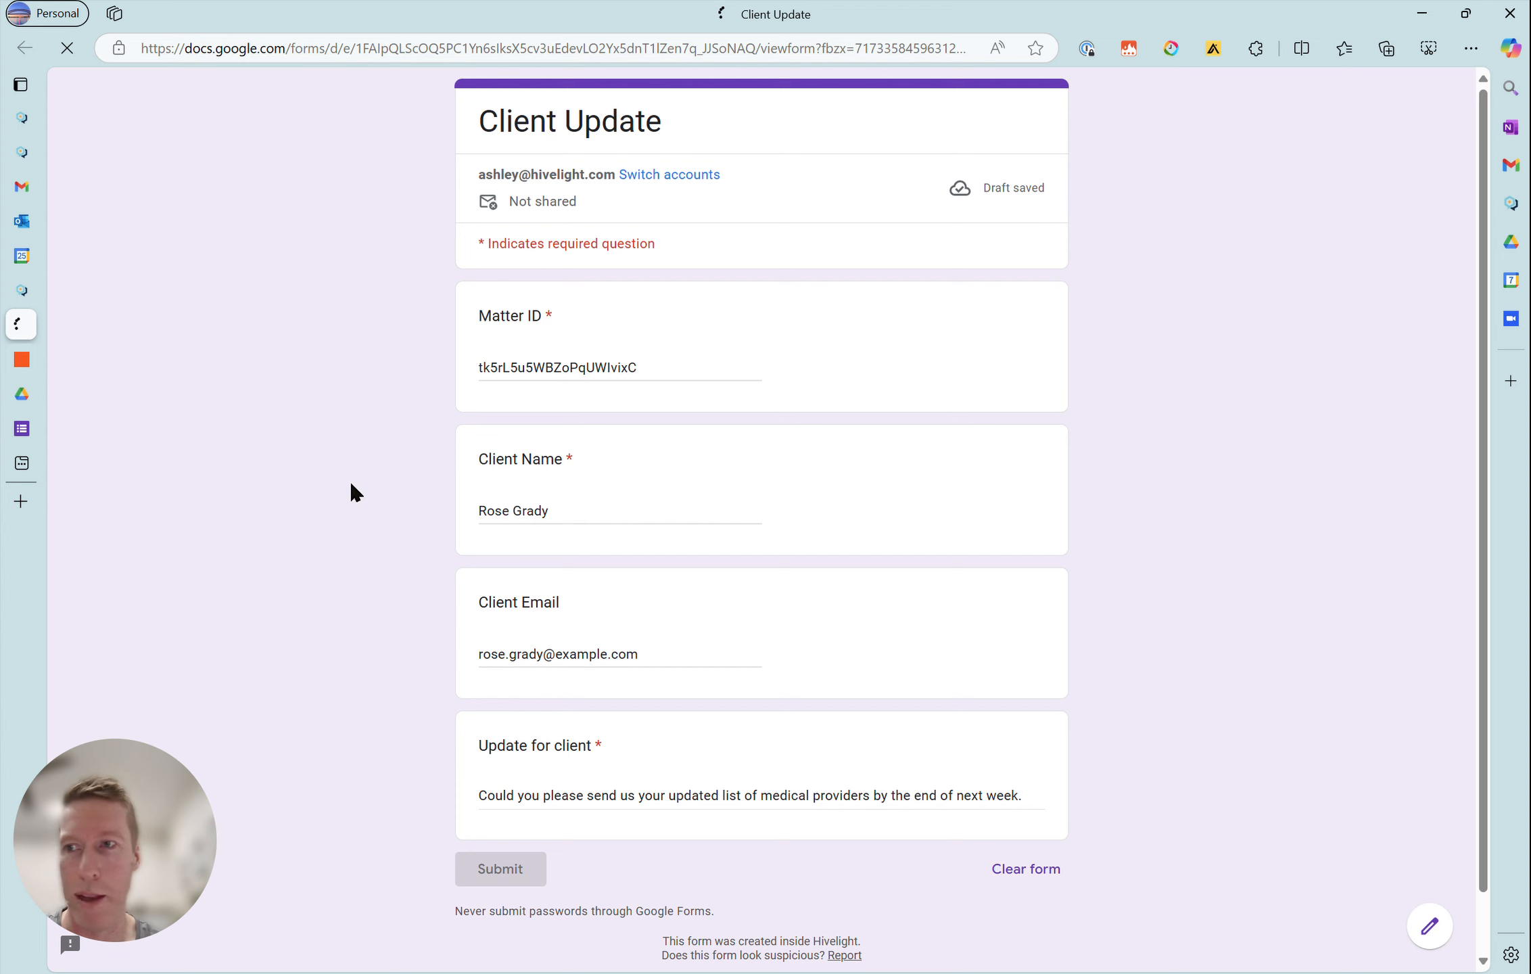
# - View the Client email update Zap in Zapier and switch to the Drafts folder in Outlook
pyautogui.click(22, 358)
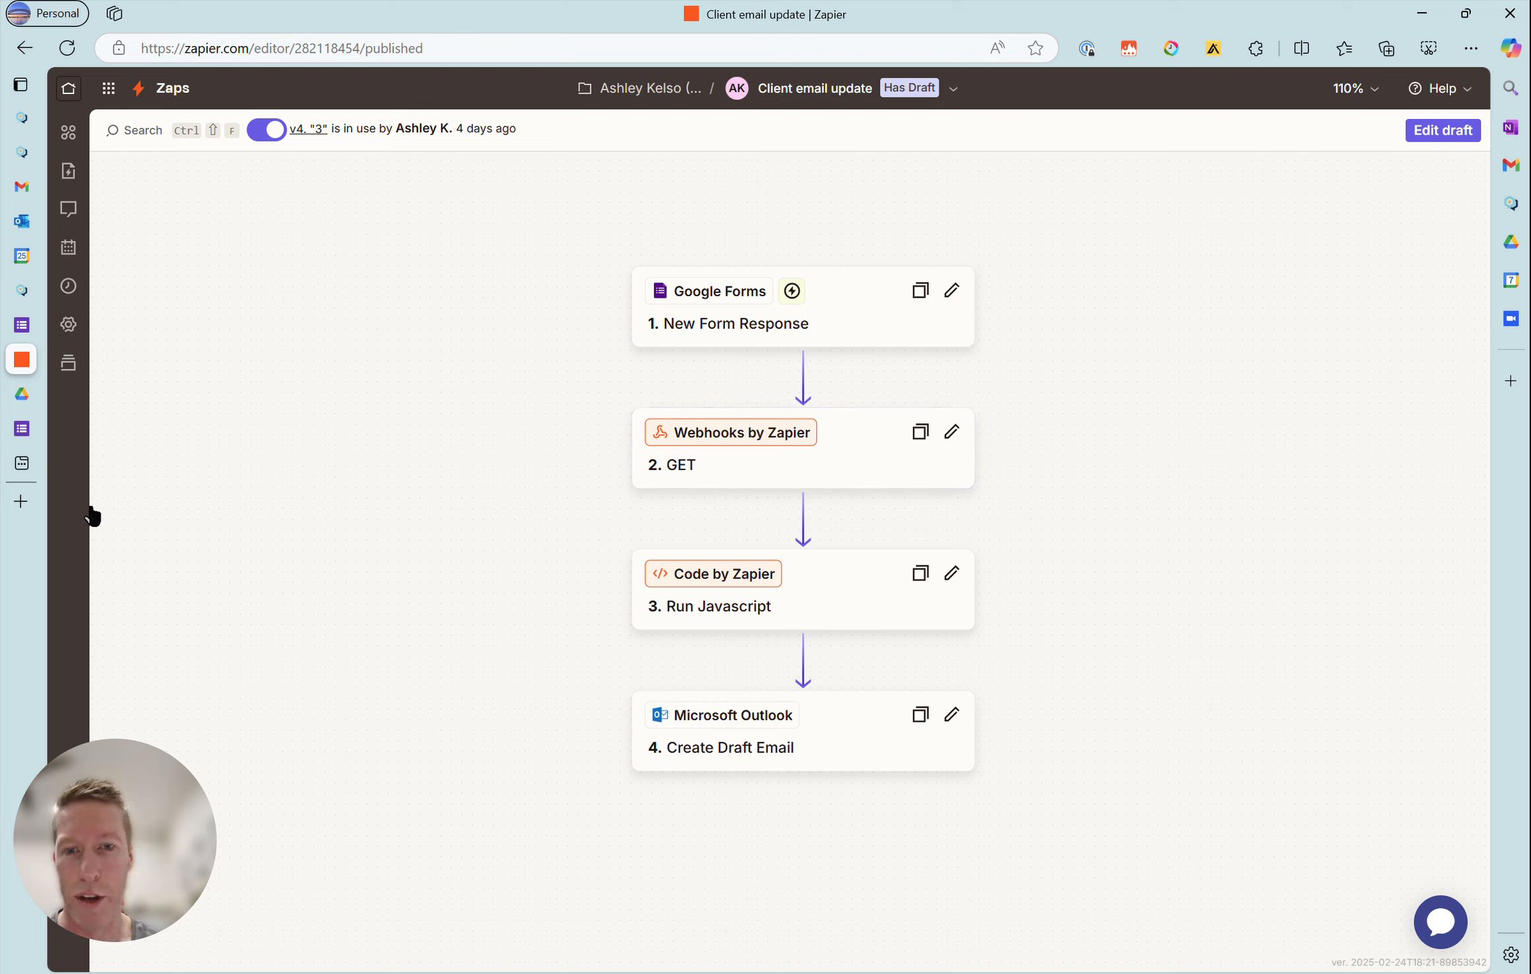
pyautogui.moveTo(30, 327)
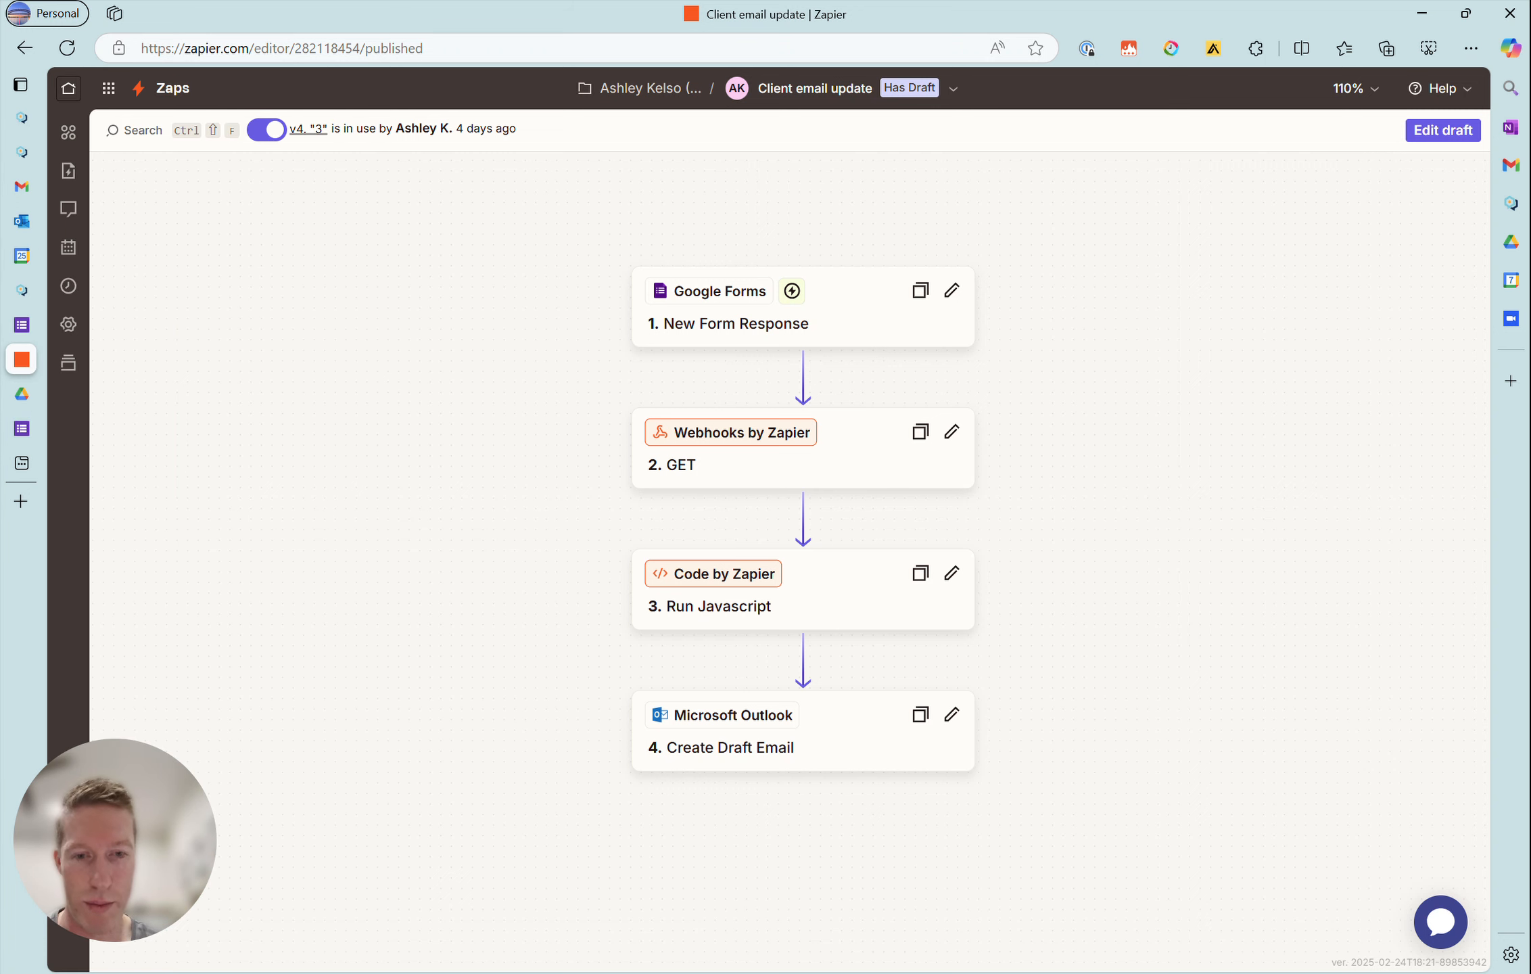
pyautogui.click(951, 947)
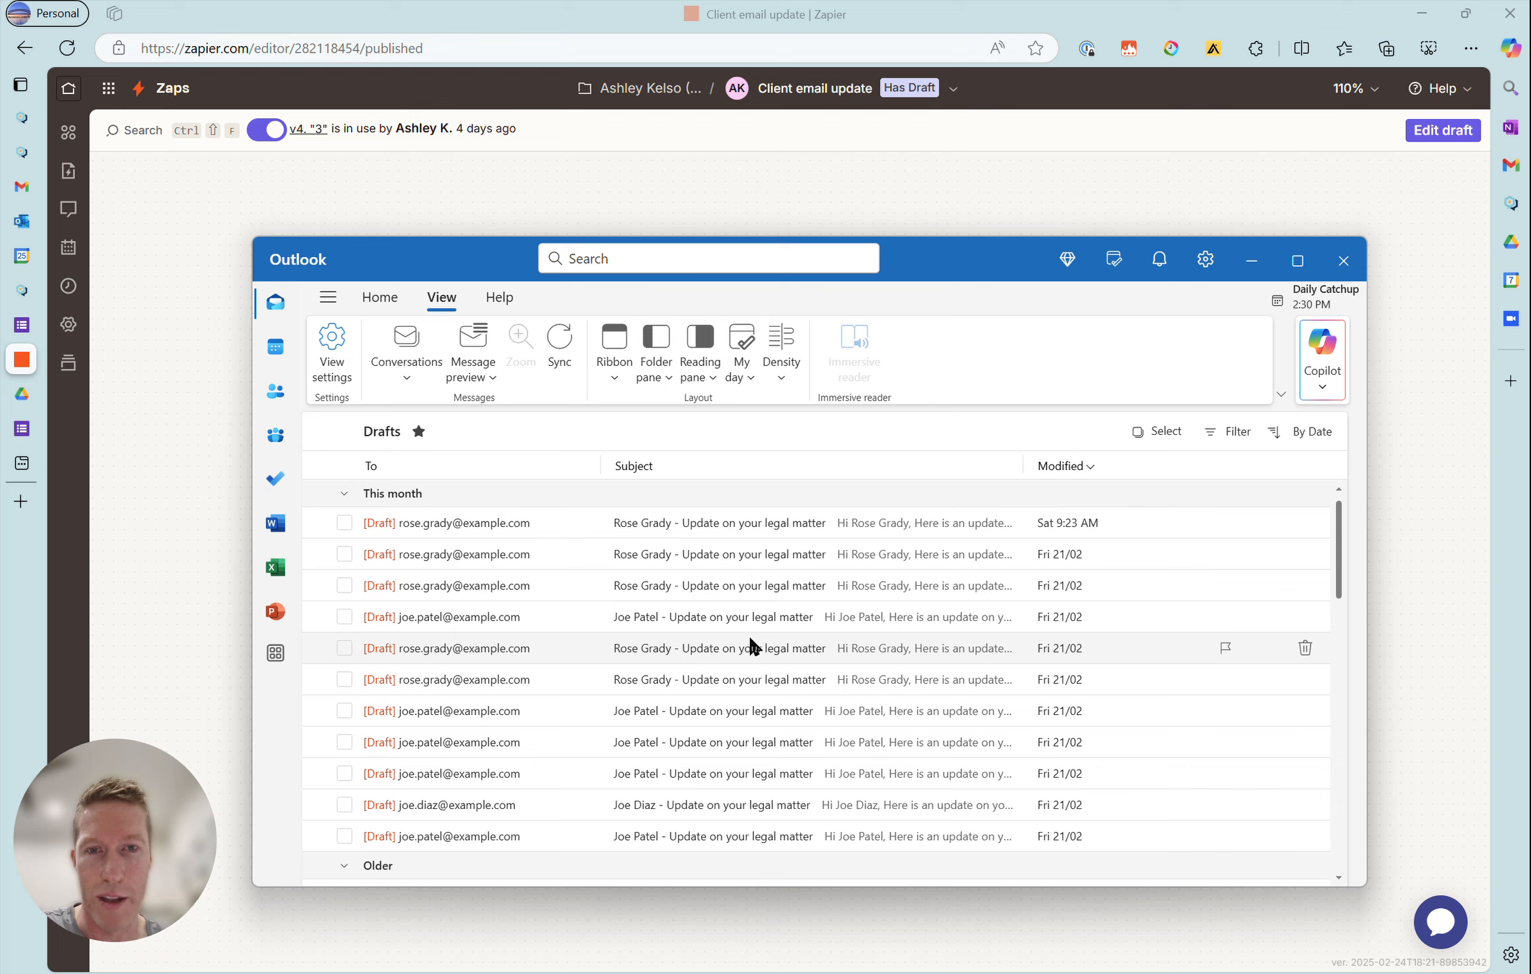
# - Open the sticky note listing the Hivelight matter and milestone variables and move it clear of the newest drafts
pyautogui.moveTo(976, 965)
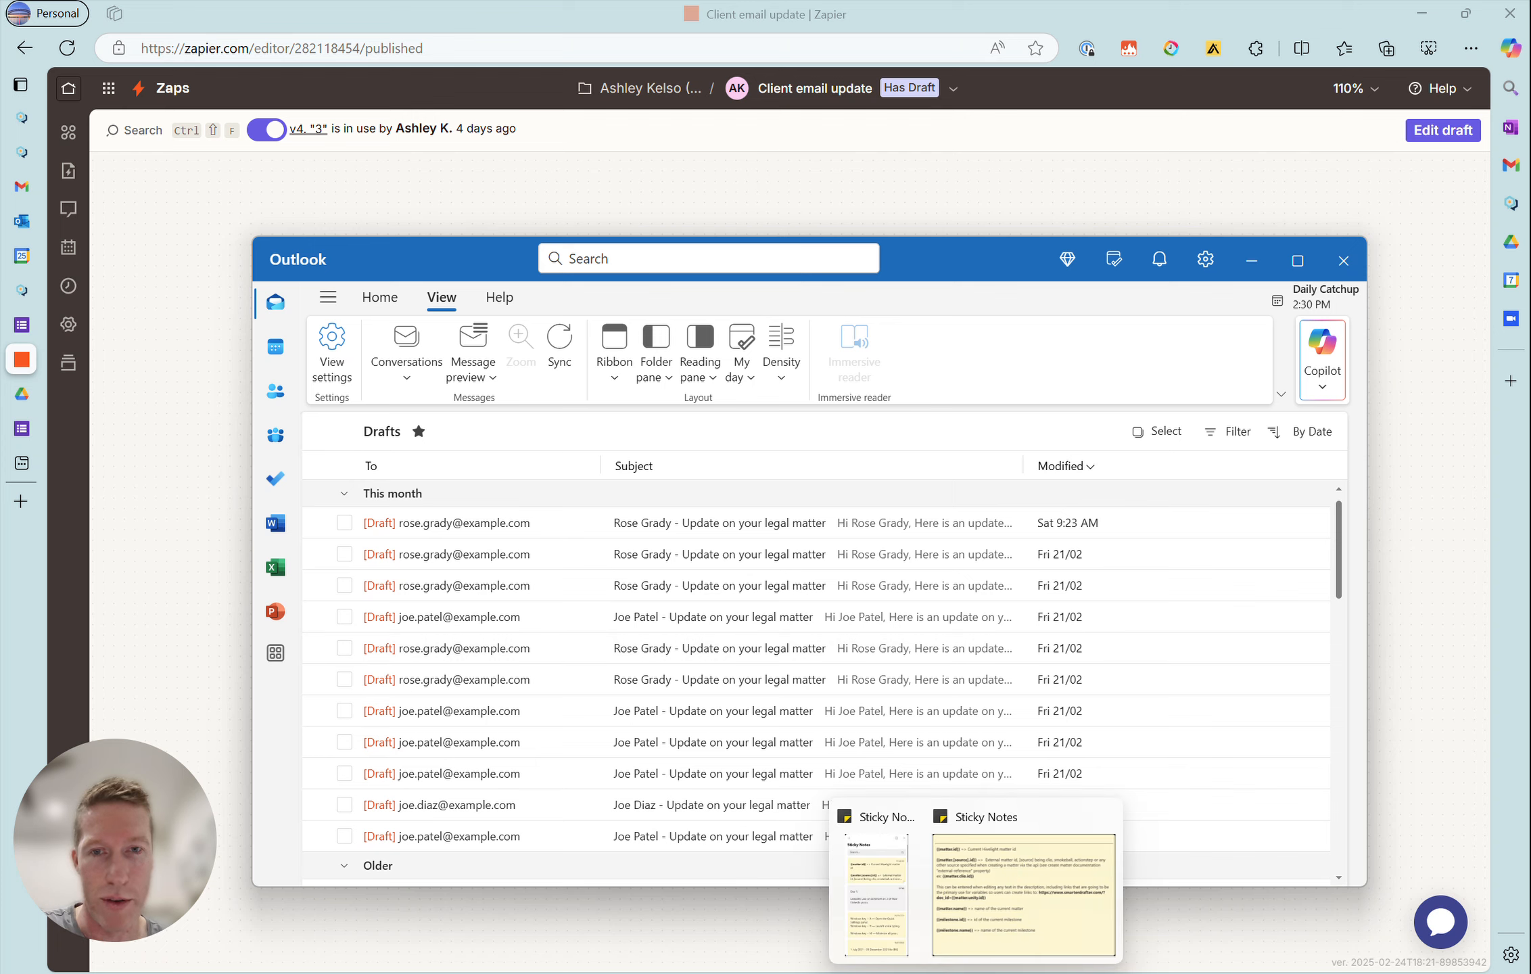
pyautogui.moveTo(1064, 932)
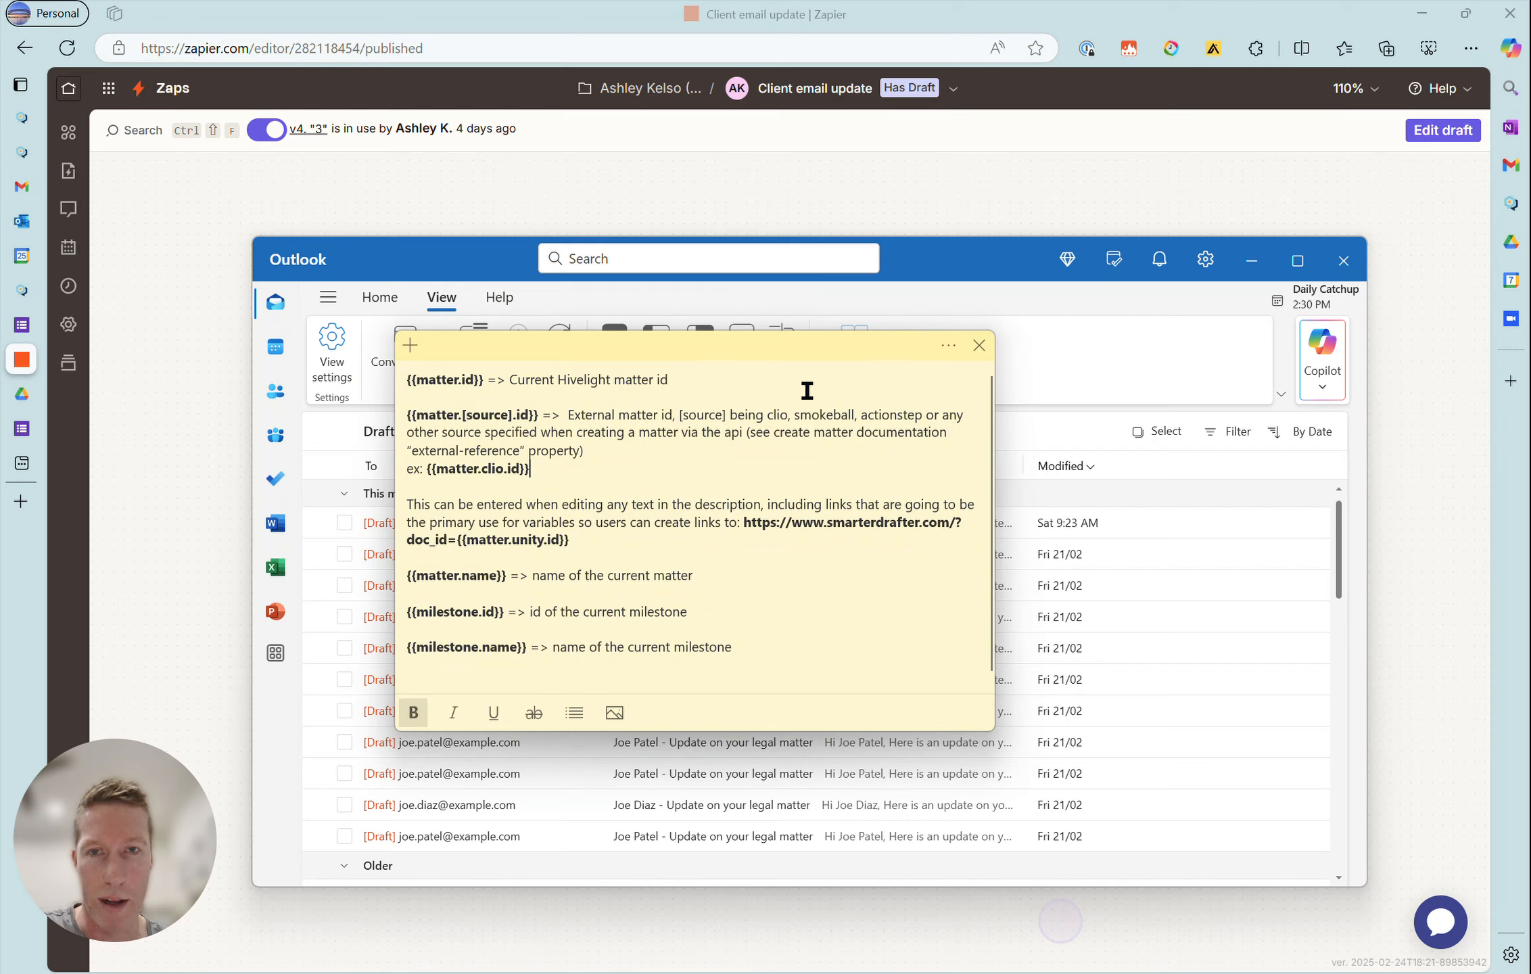
pyautogui.moveTo(823, 348); pyautogui.dragTo(1138, 566)
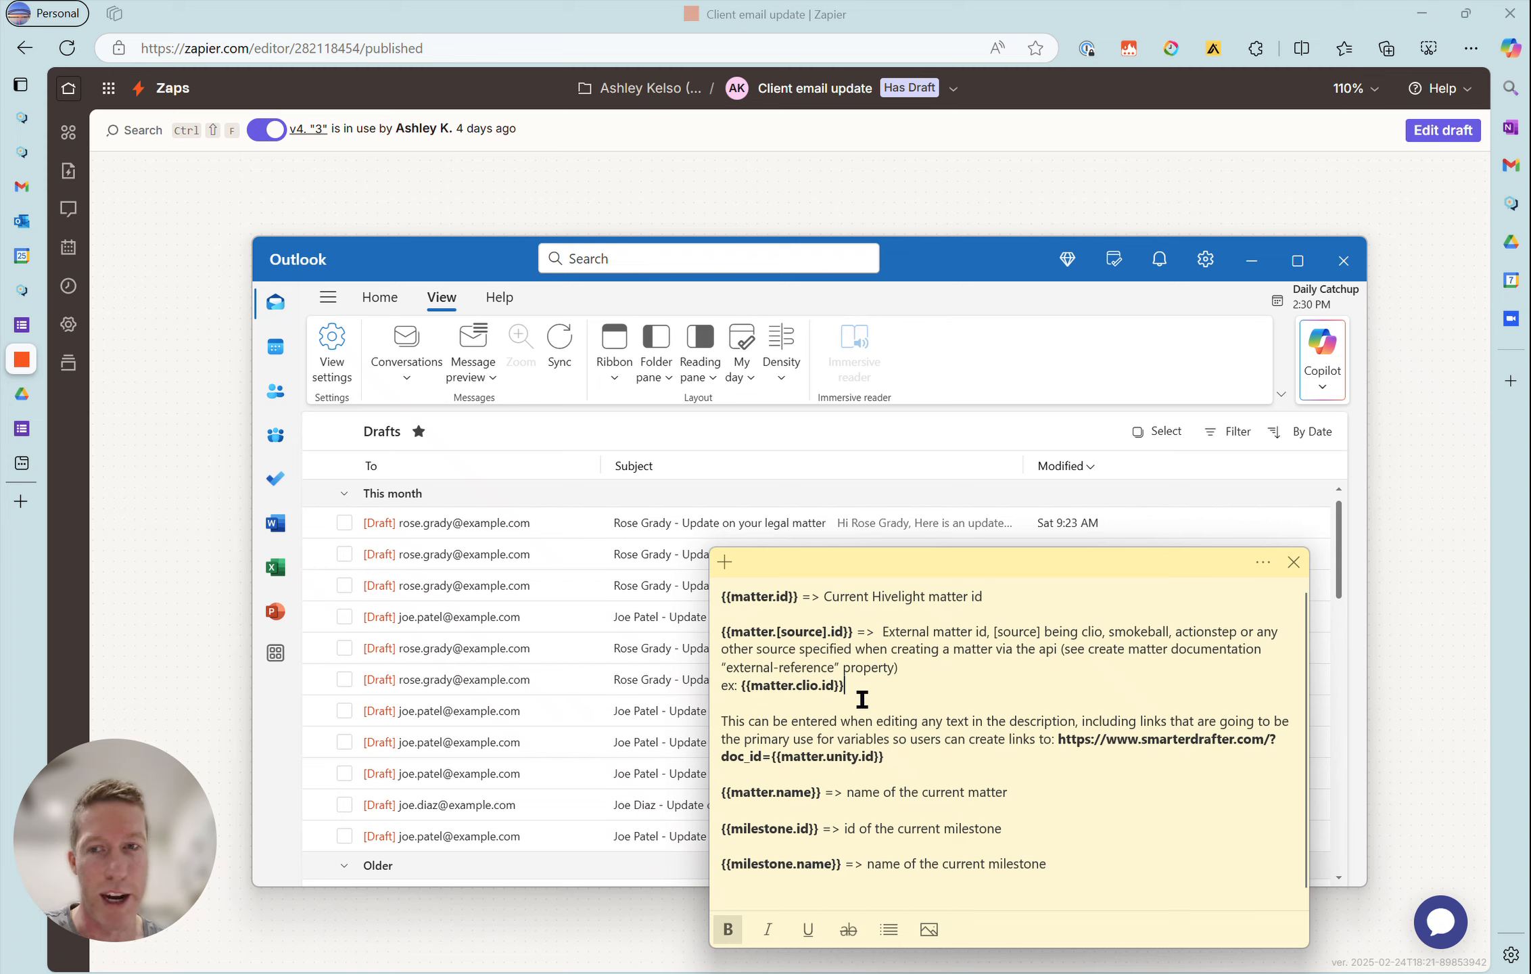
pyautogui.moveTo(1080, 569); pyautogui.dragTo(1080, 610)
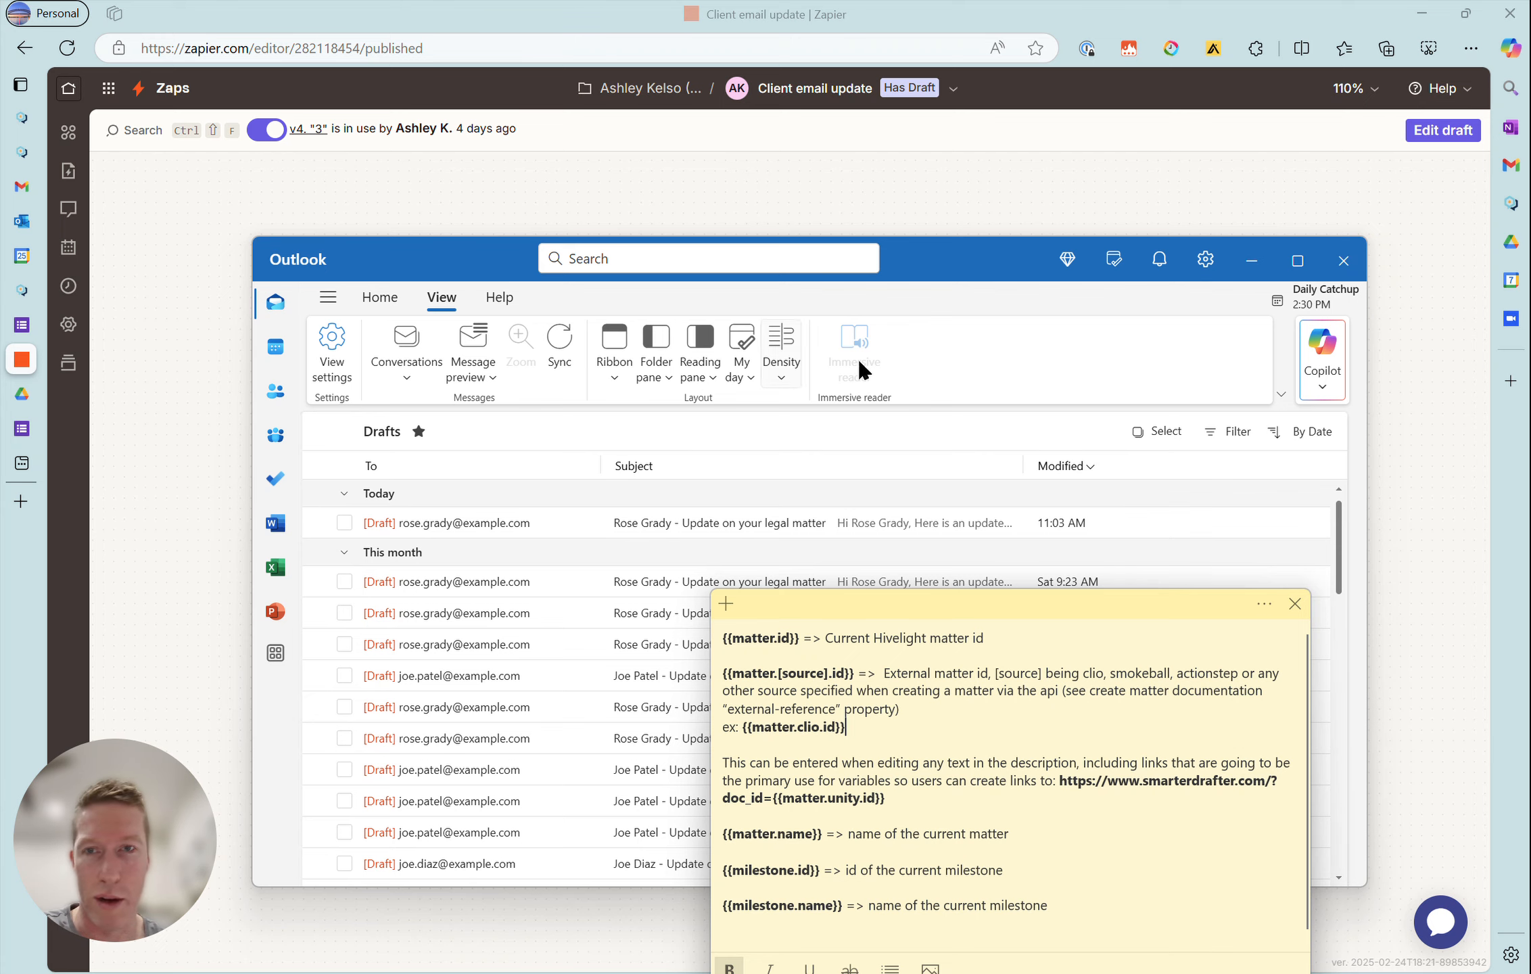
# - Open today's client update draft in Outlook and review its matter details, milestone summary and closing request
pyautogui.click(986, 258)
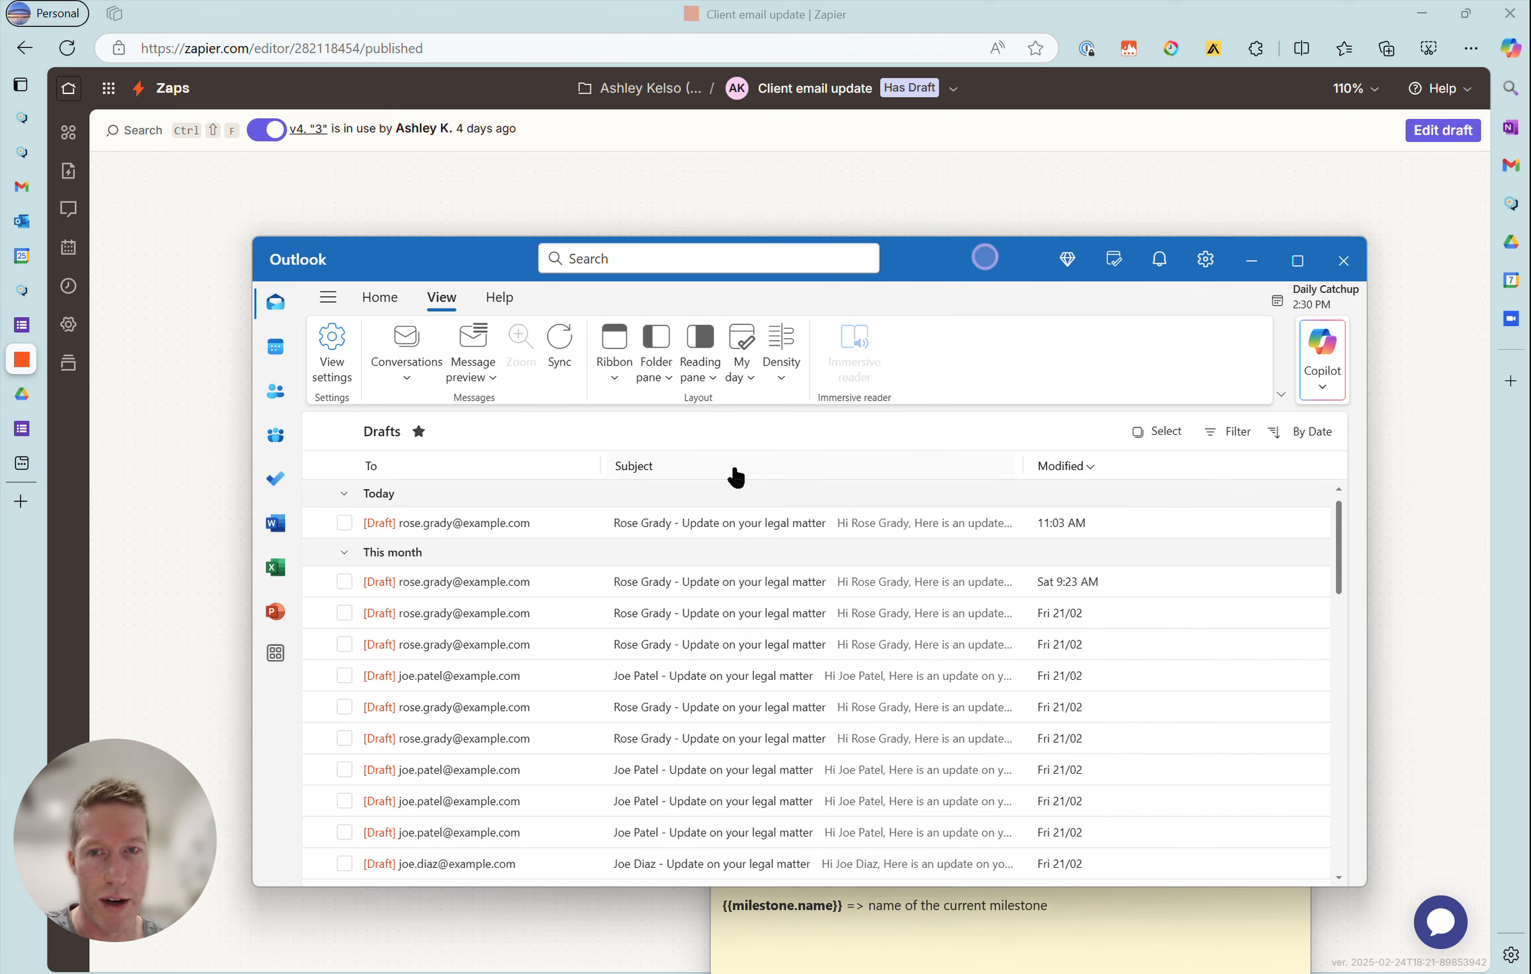
pyautogui.click(718, 522)
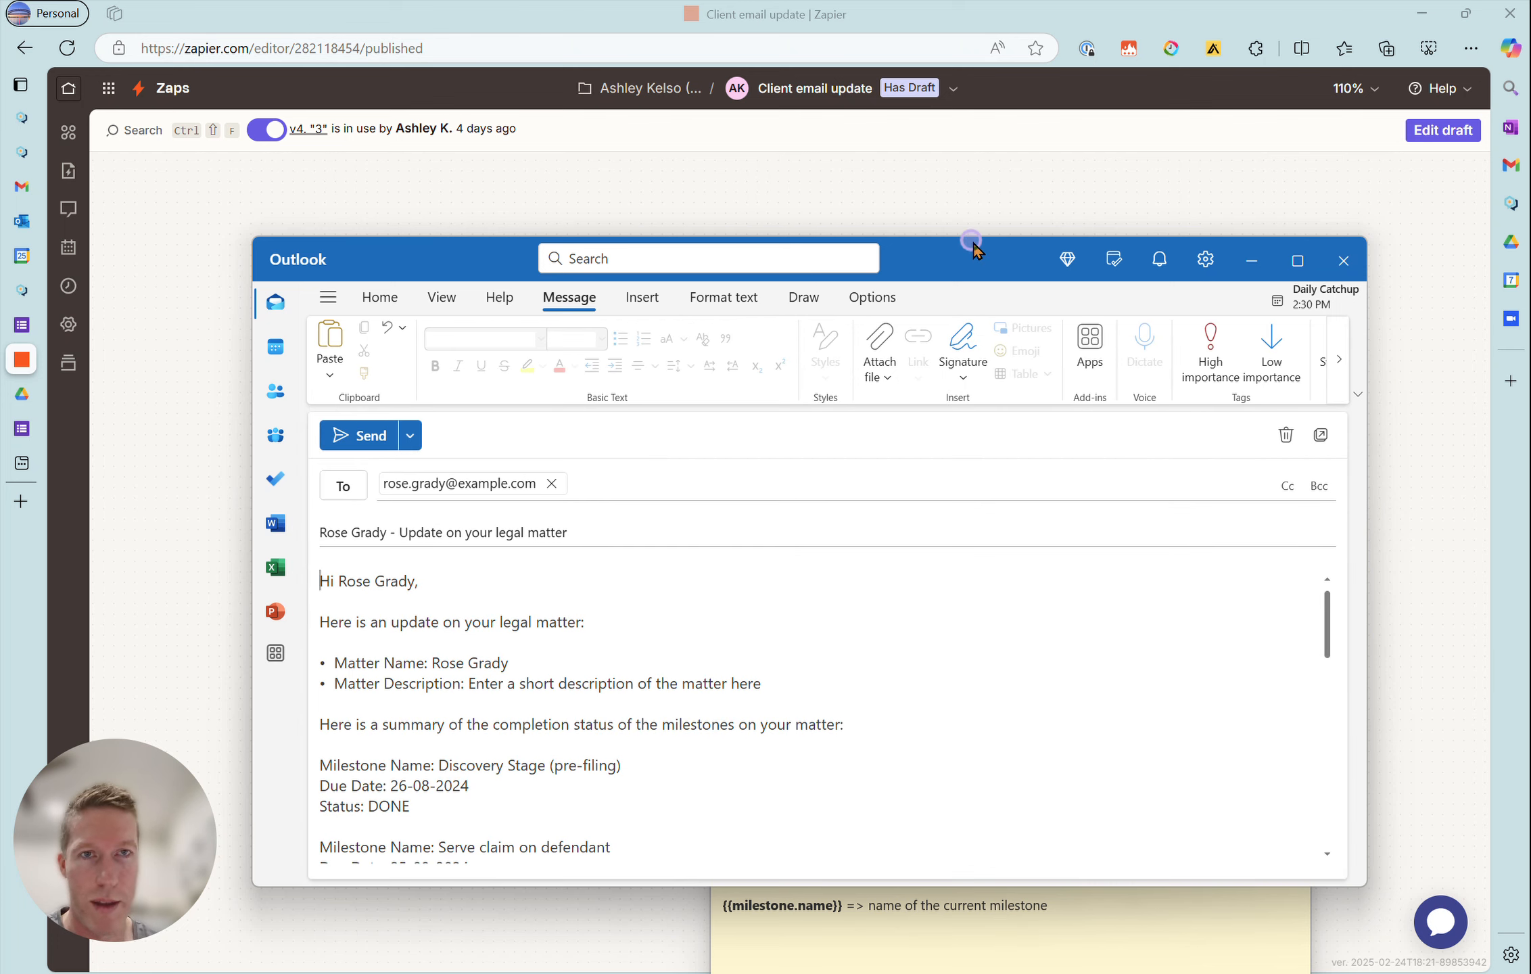
pyautogui.moveTo(972, 244); pyautogui.dragTo(978, 73)
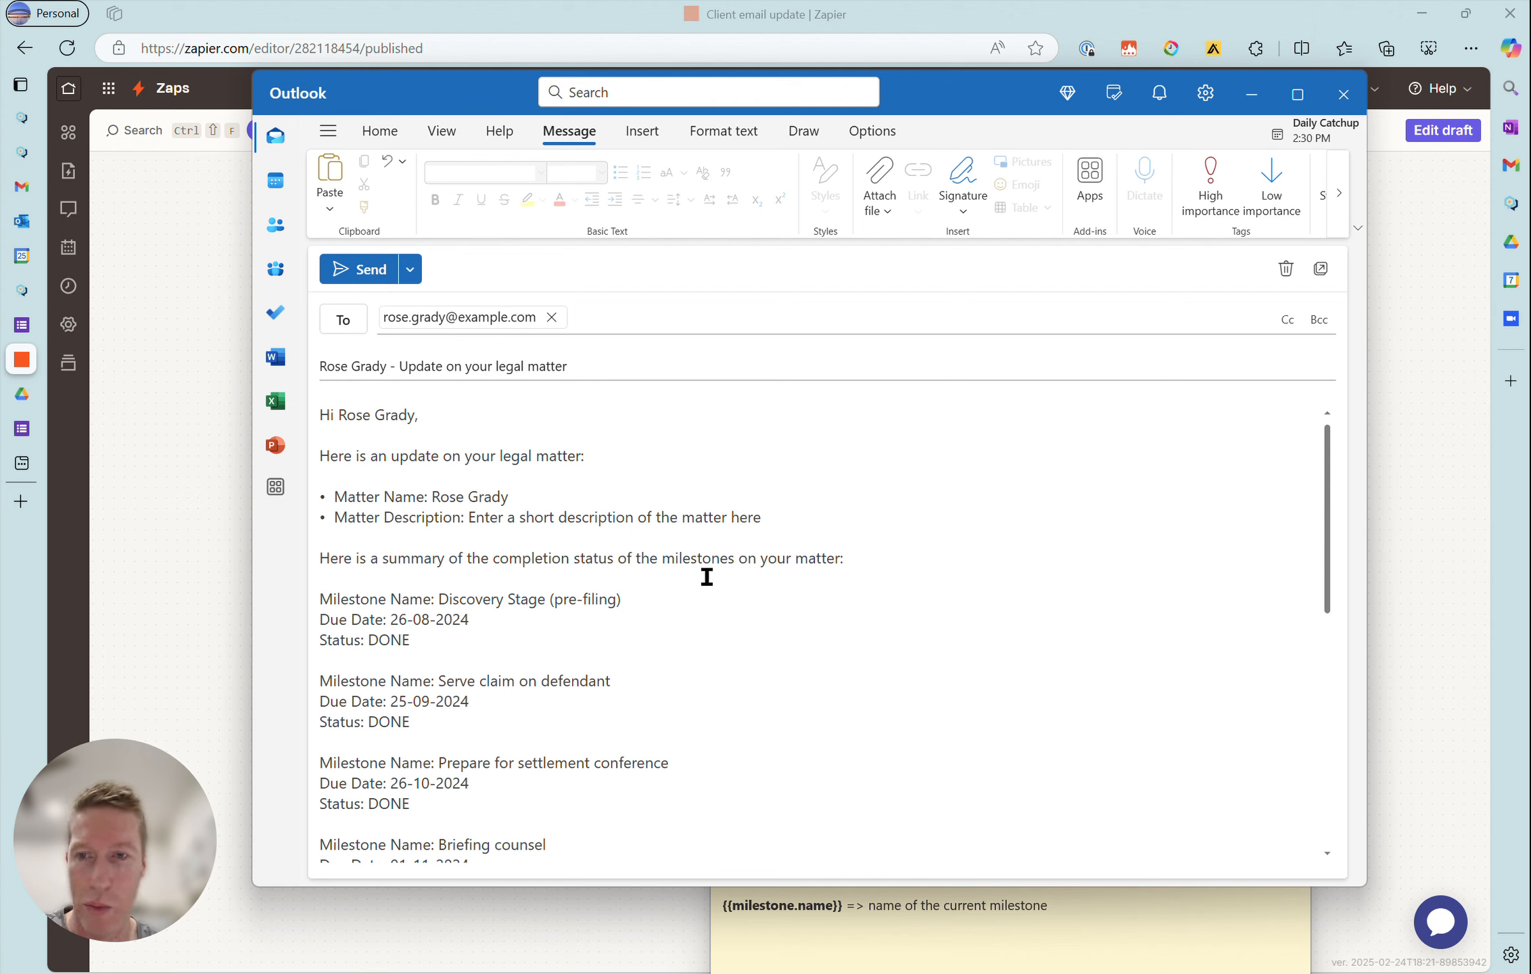
pyautogui.moveTo(1325, 481); pyautogui.dragTo(1330, 556)
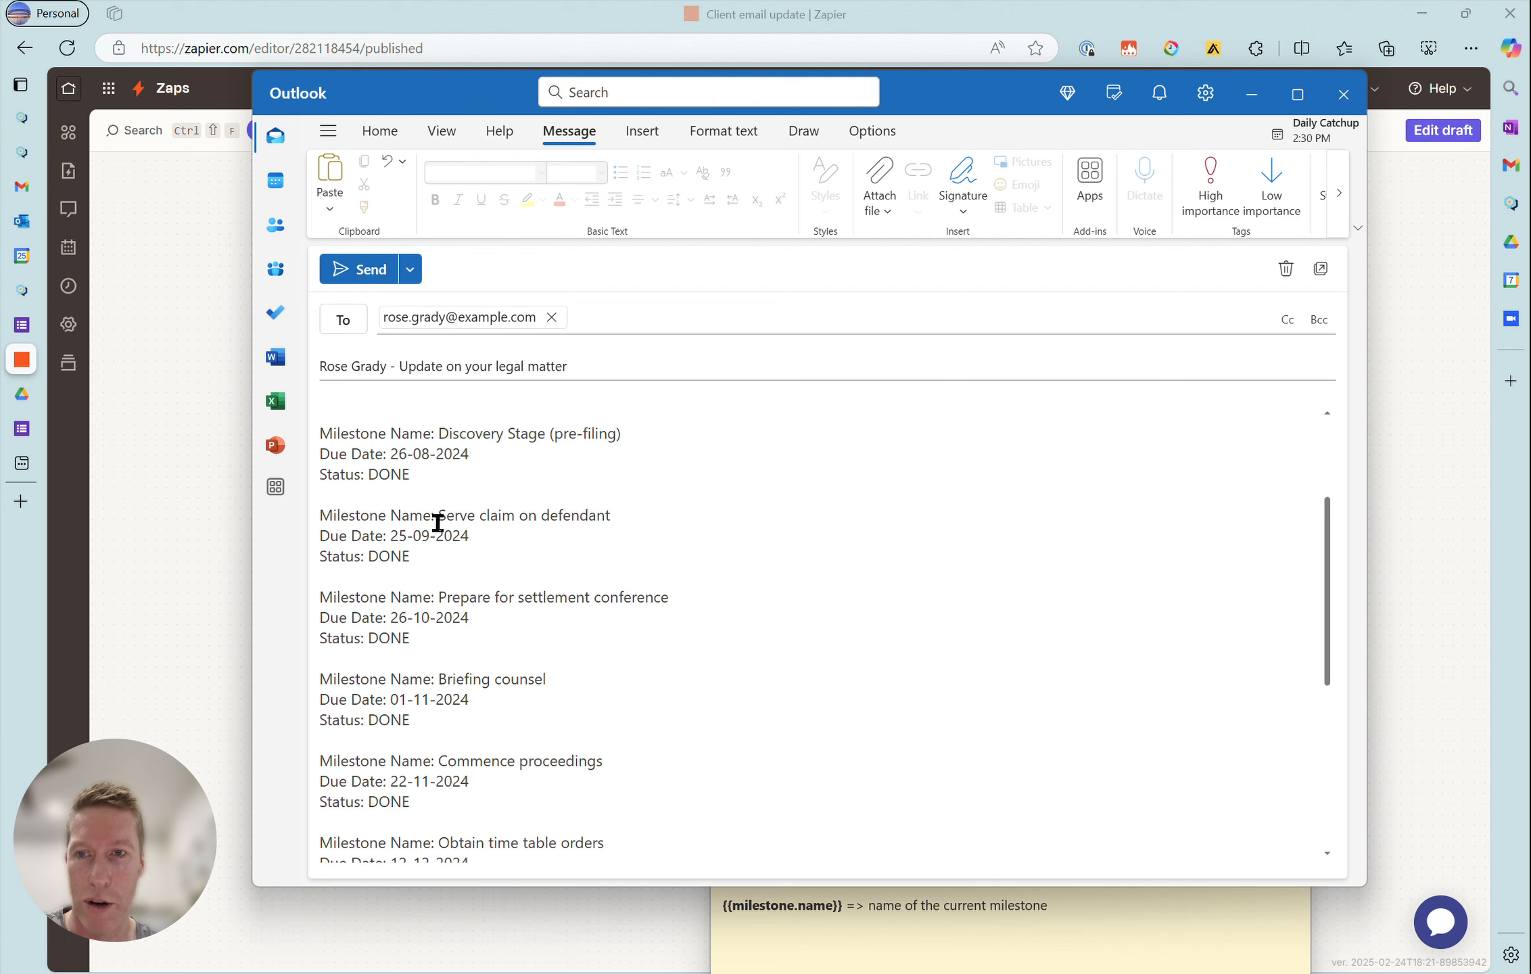
pyautogui.moveTo(1325, 602); pyautogui.dragTo(1346, 769)
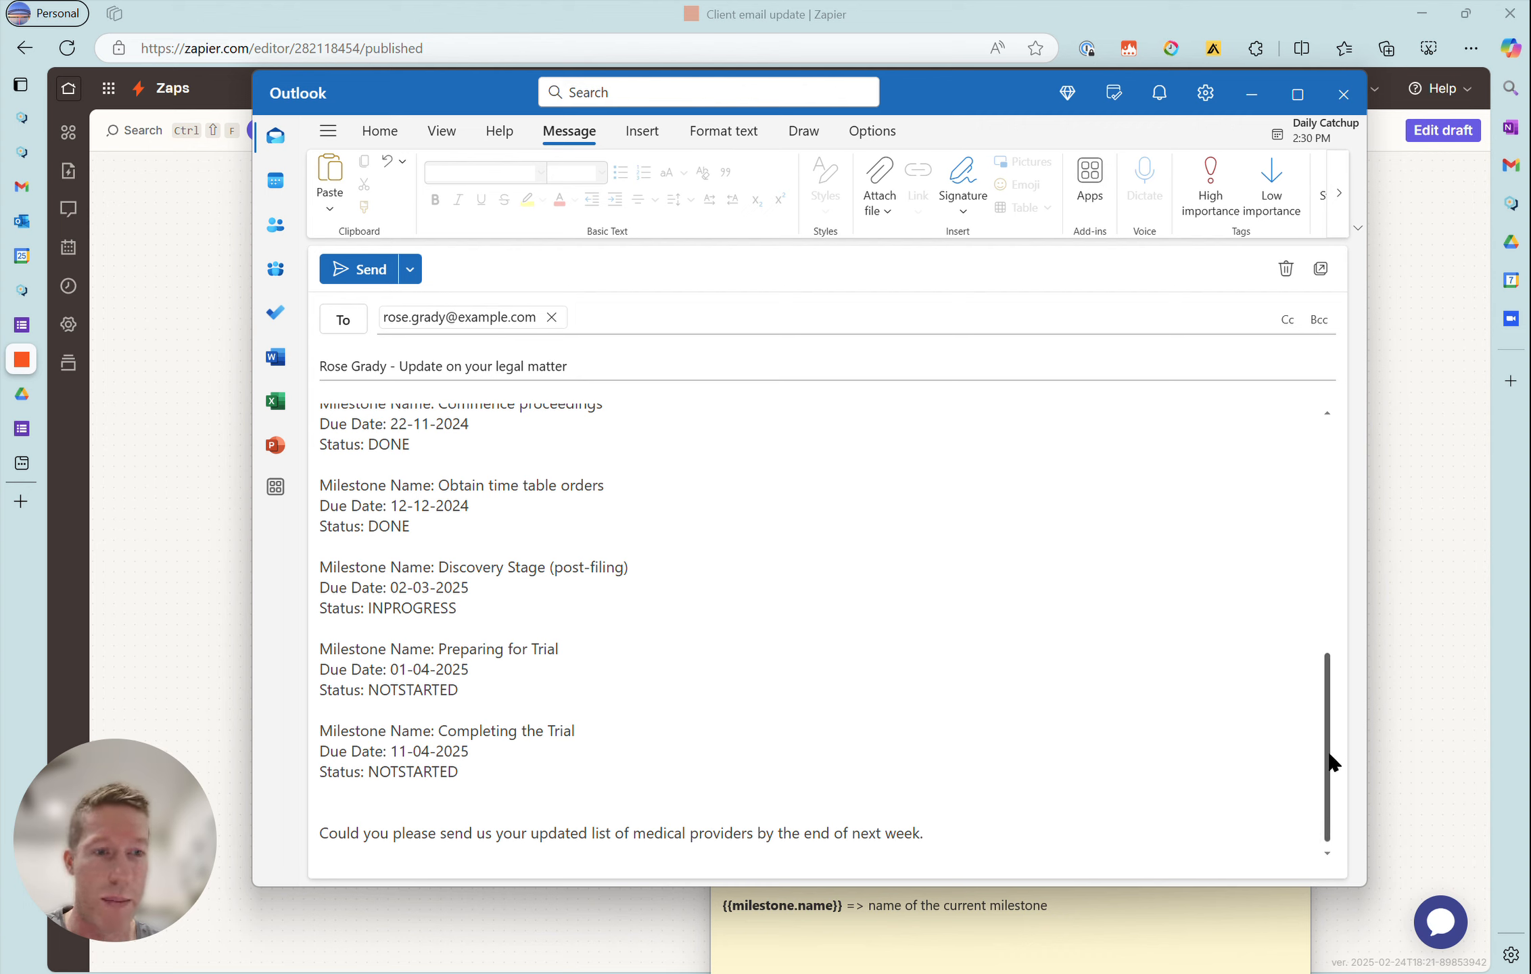
pyautogui.moveTo(1322, 744); pyautogui.dragTo(1326, 509)
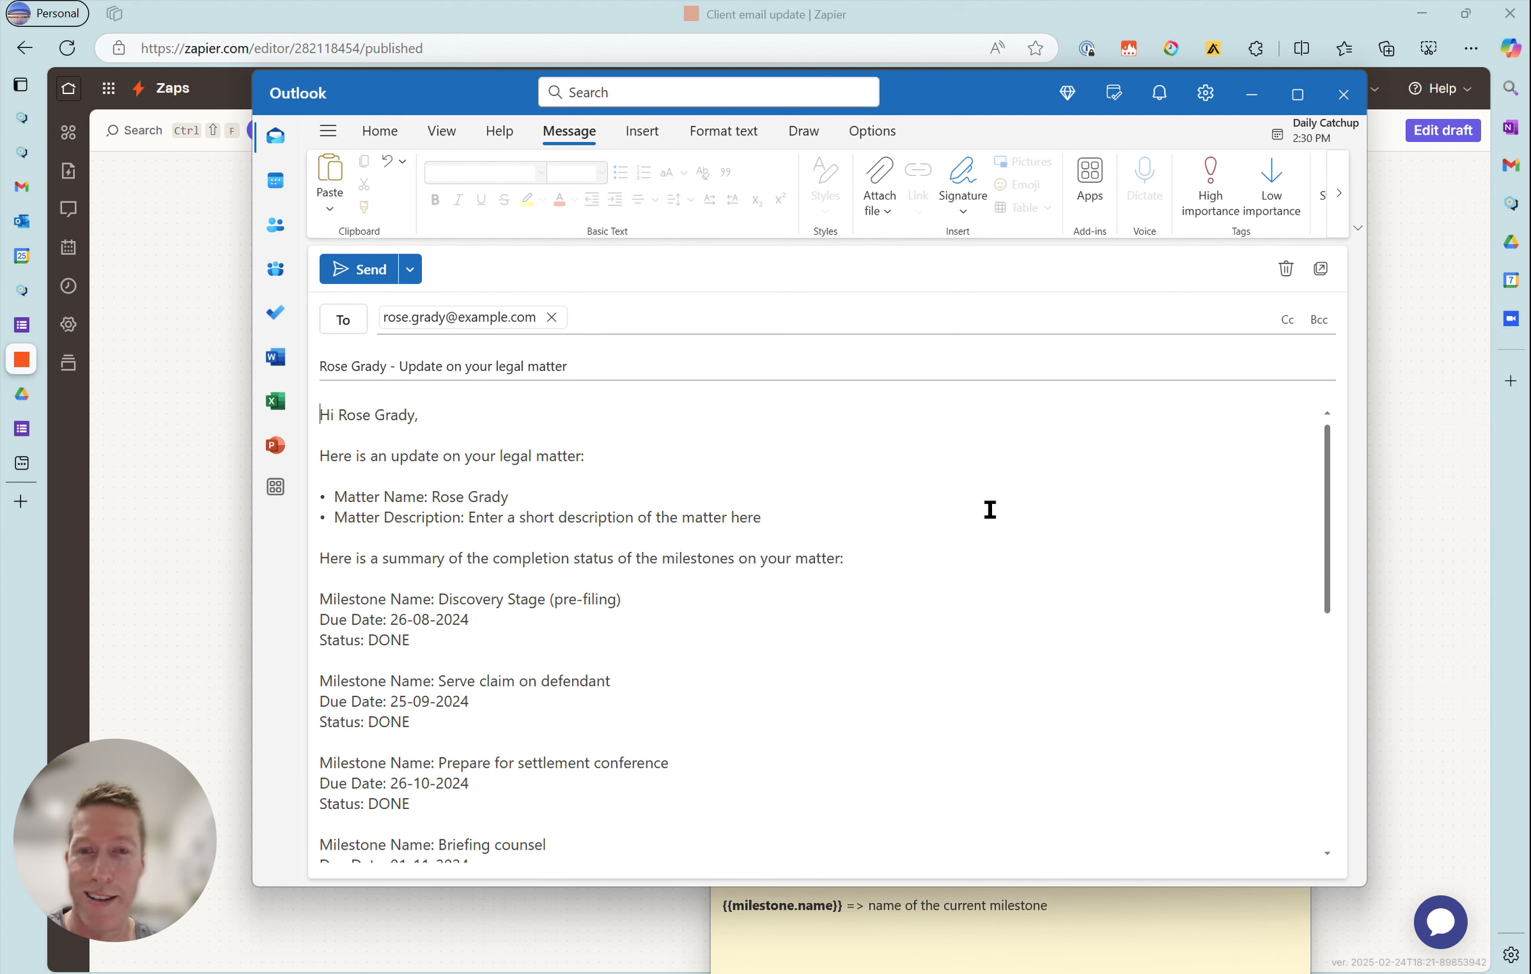